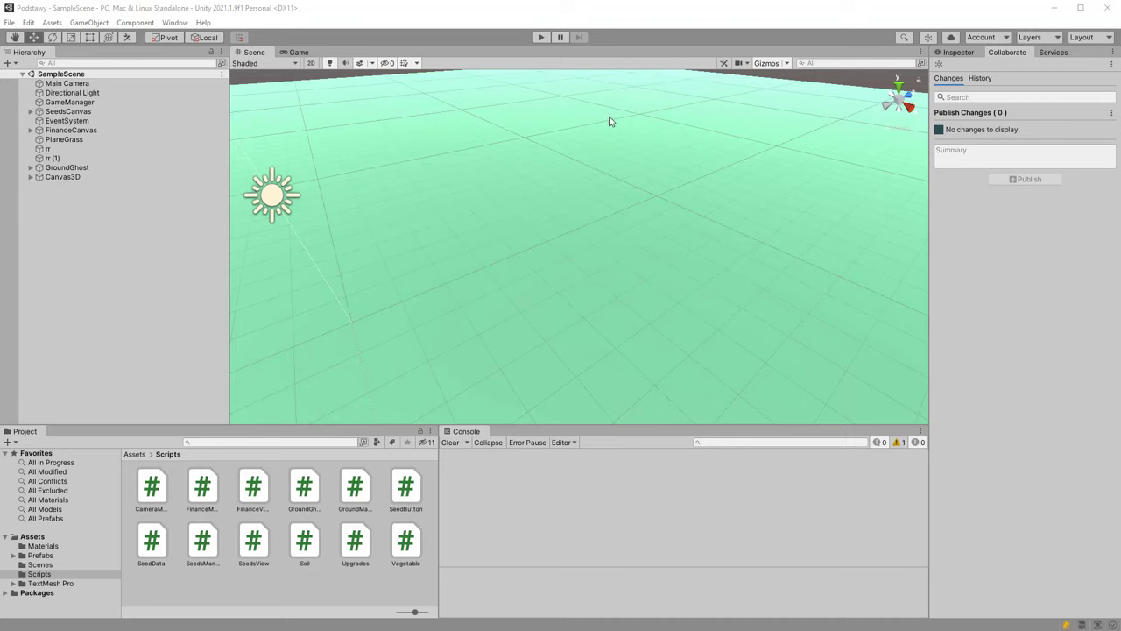
Enter Play mode so the farming game starts with Total 0 and the seed options shown
click(541, 37)
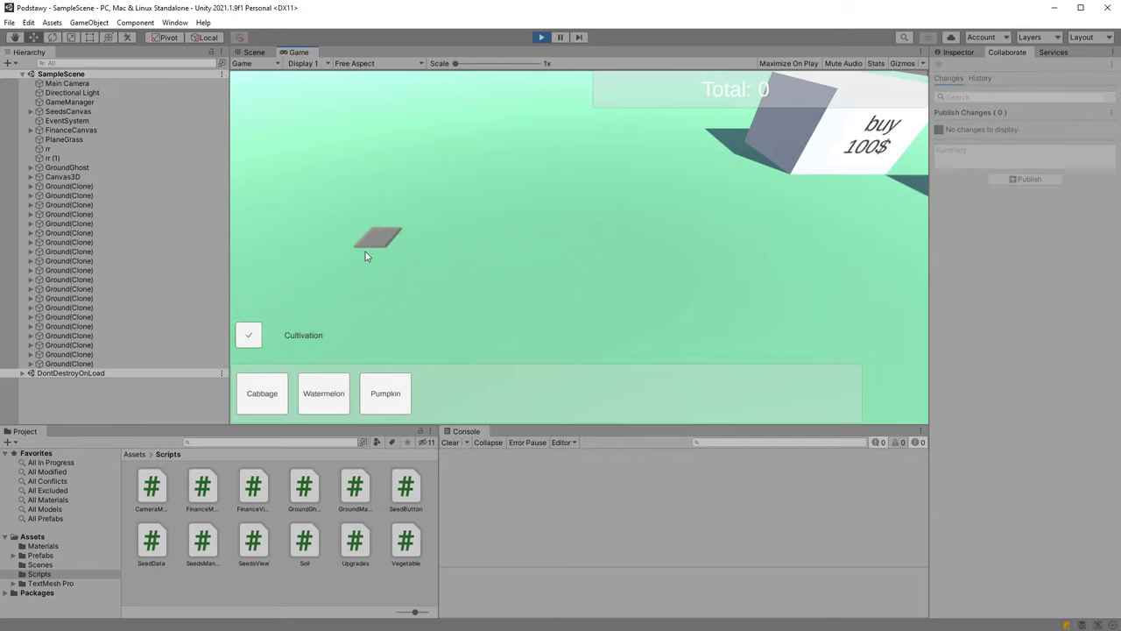
Turn off Cultivation and plant four pumpkins along the bed's bottom row
click(247, 331)
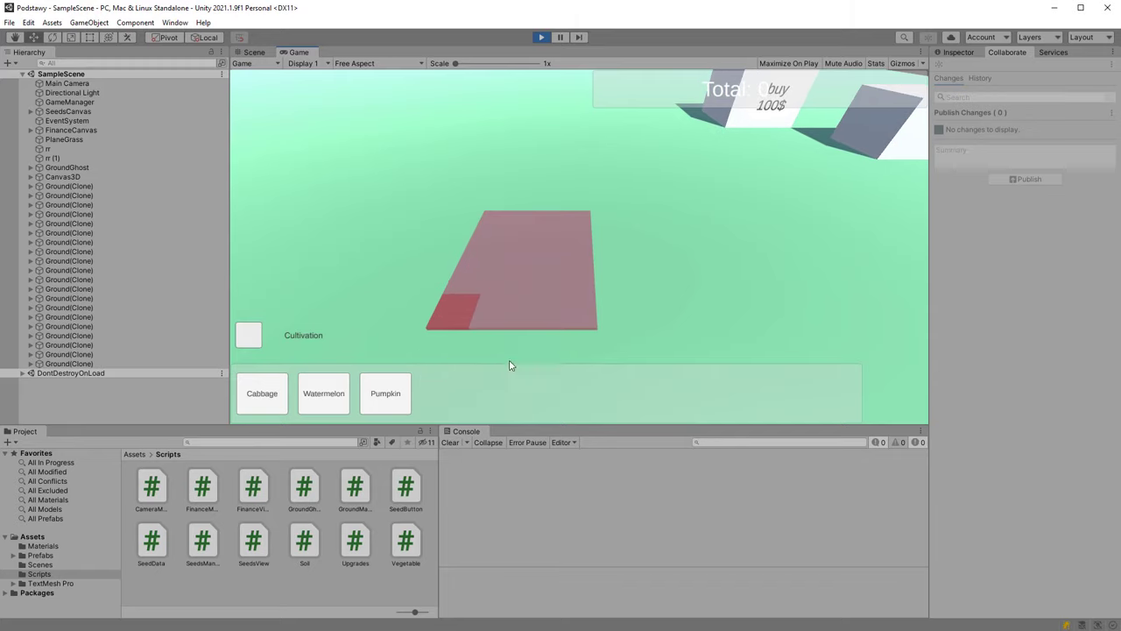
click(385, 395)
click(463, 303)
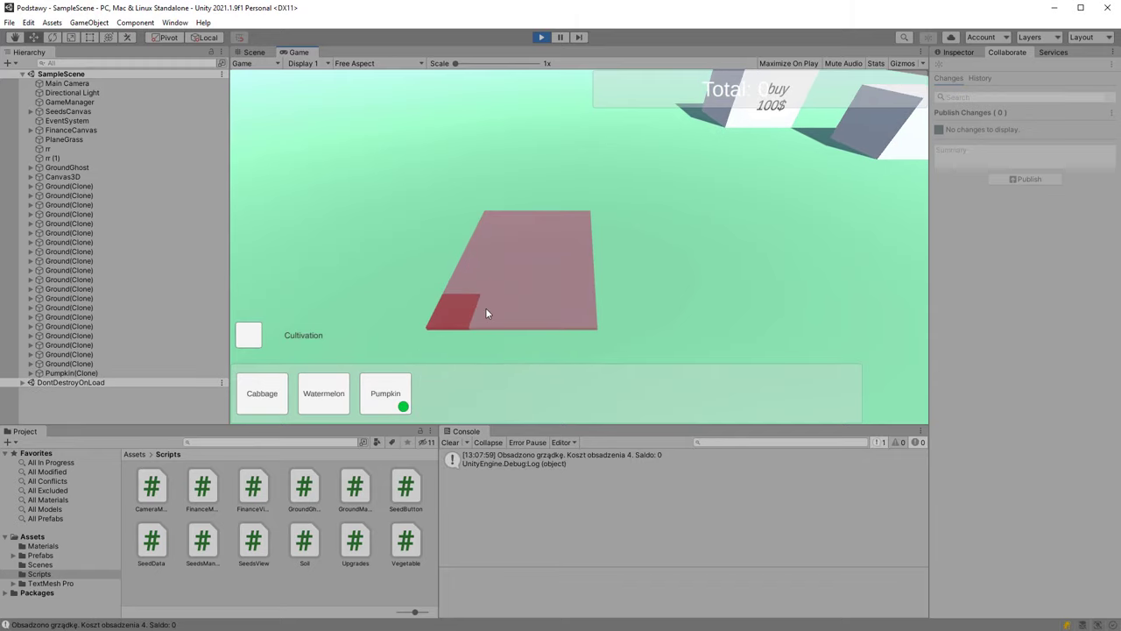
click(501, 314)
click(536, 313)
click(583, 314)
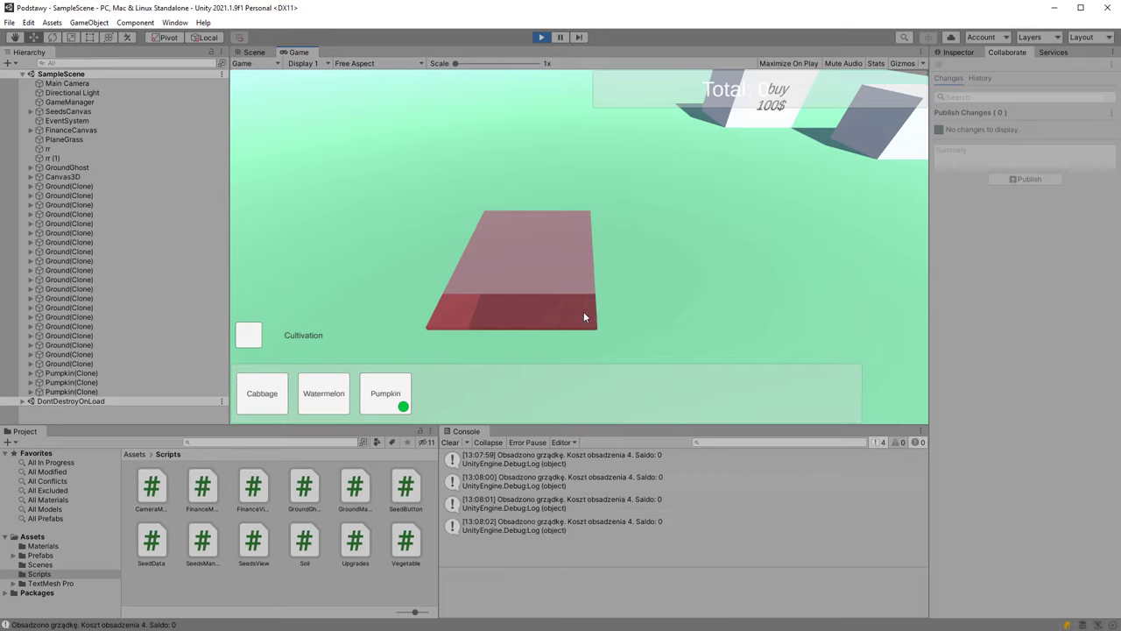
Plant four watermelons on the next row of bed tiles
click(342, 394)
click(451, 311)
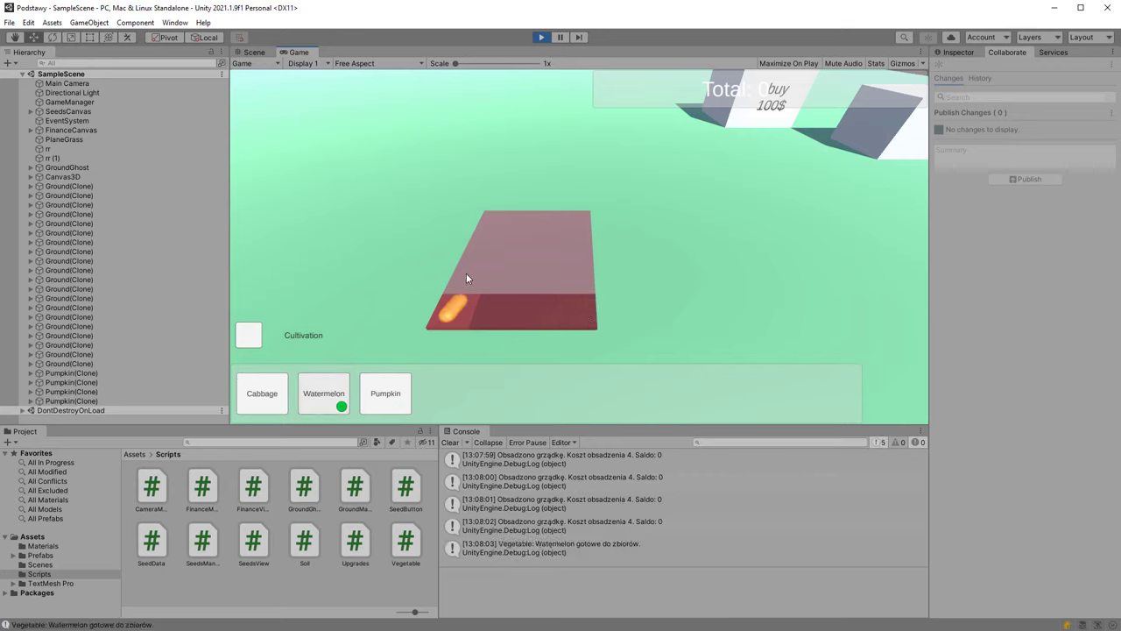
click(493, 306)
click(541, 285)
click(583, 278)
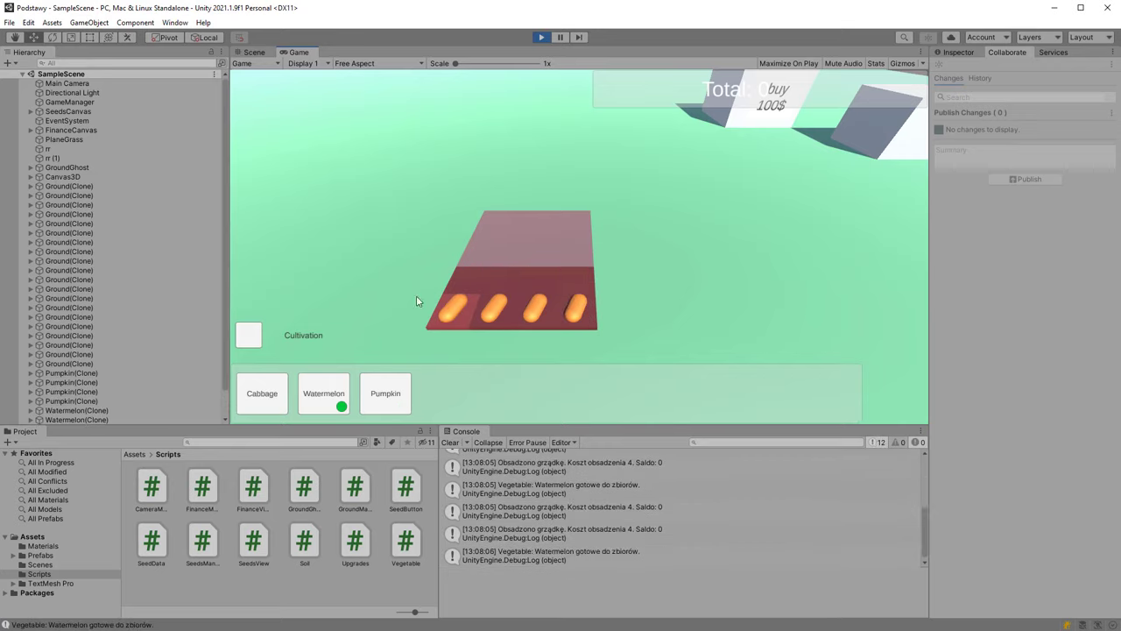
Plant four cabbages in the middle row, then turn Cultivation back on
click(265, 395)
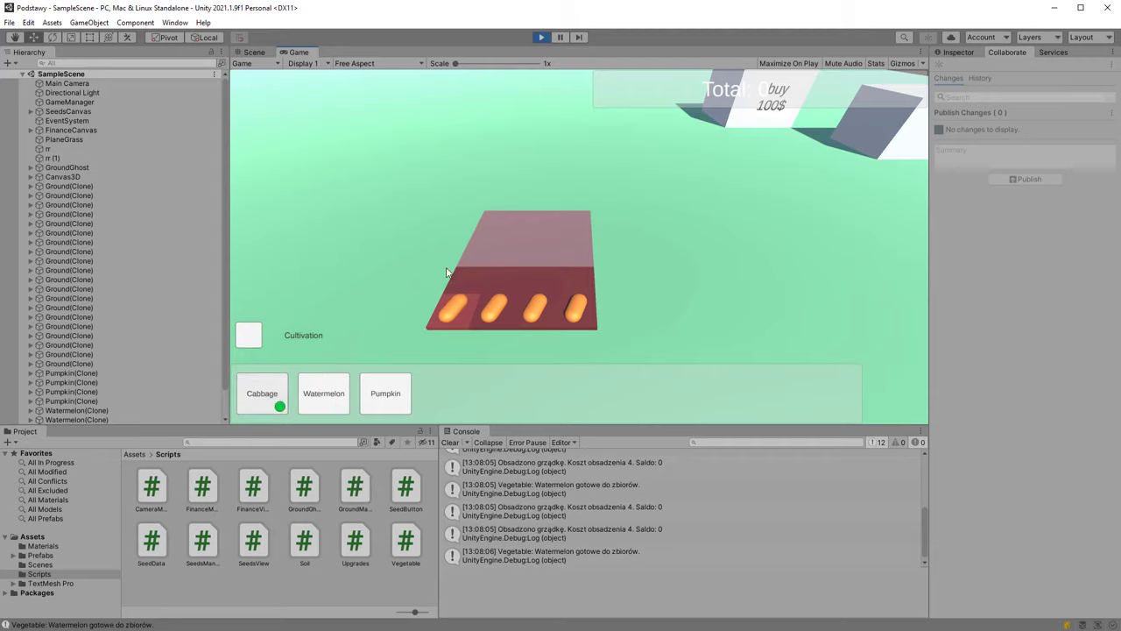
click(526, 251)
click(546, 254)
click(574, 257)
click(578, 255)
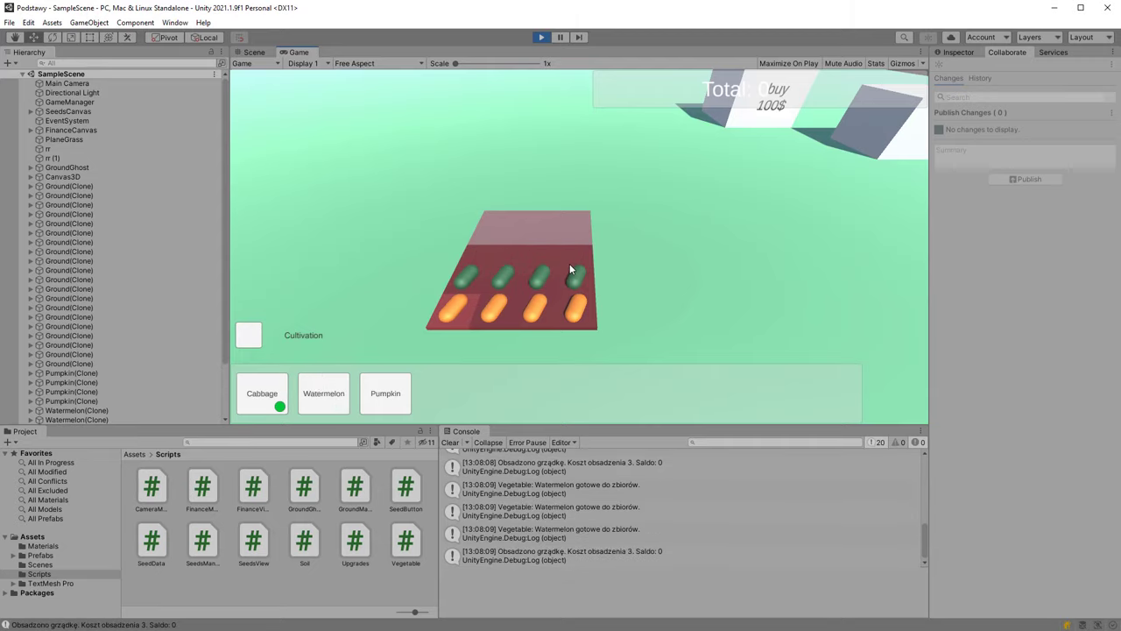
click(248, 335)
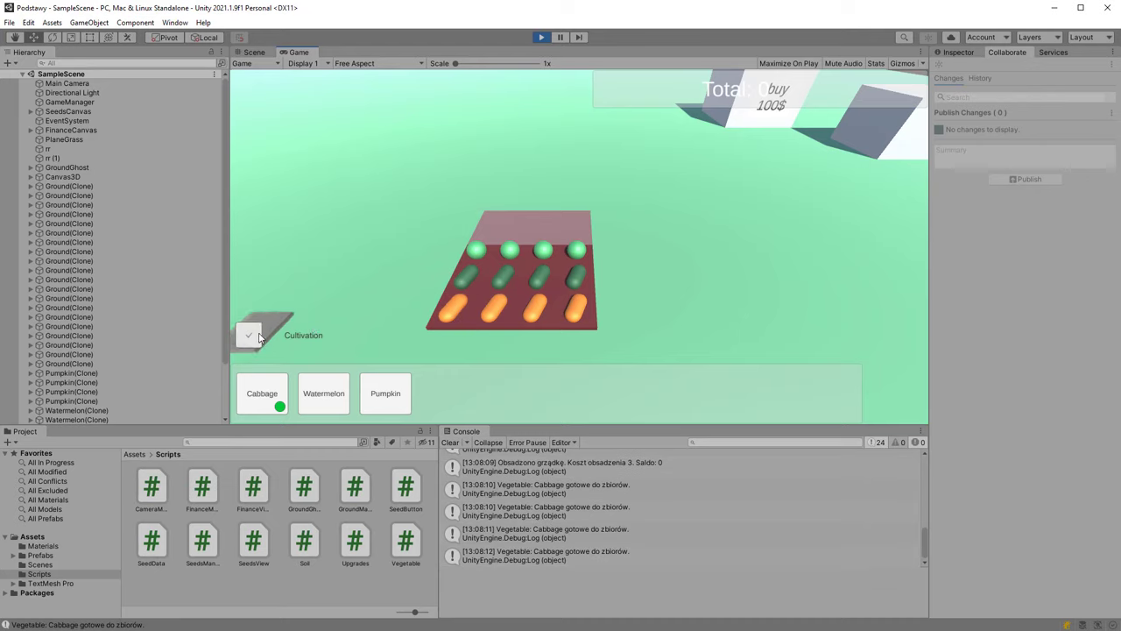
Place four ground tiles in a column to the right of the bed
click(621, 218)
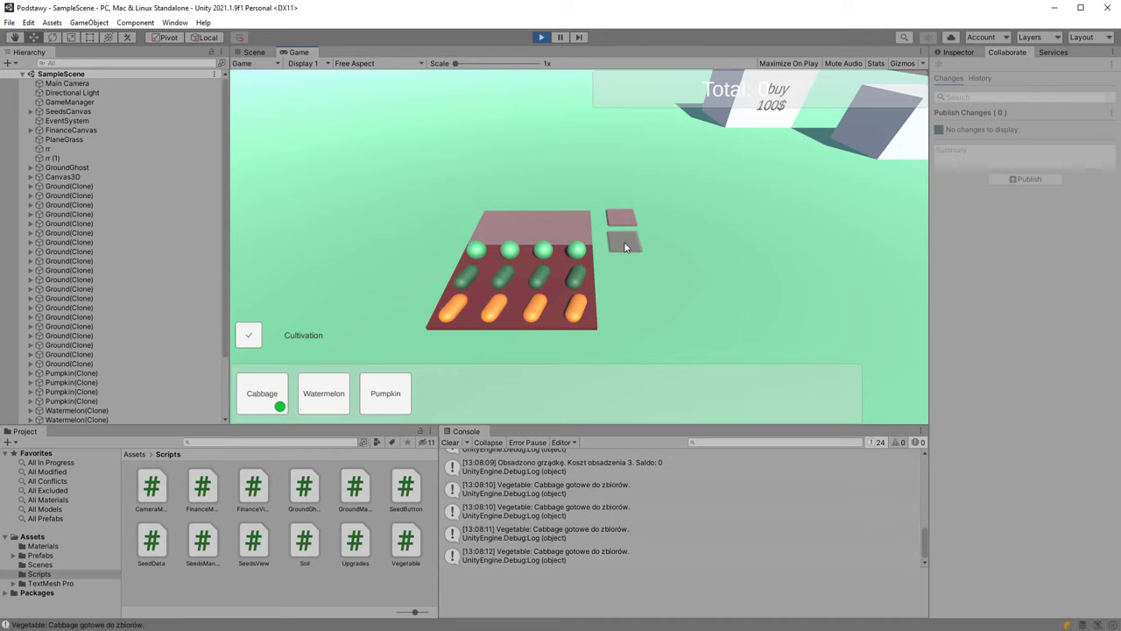
click(626, 238)
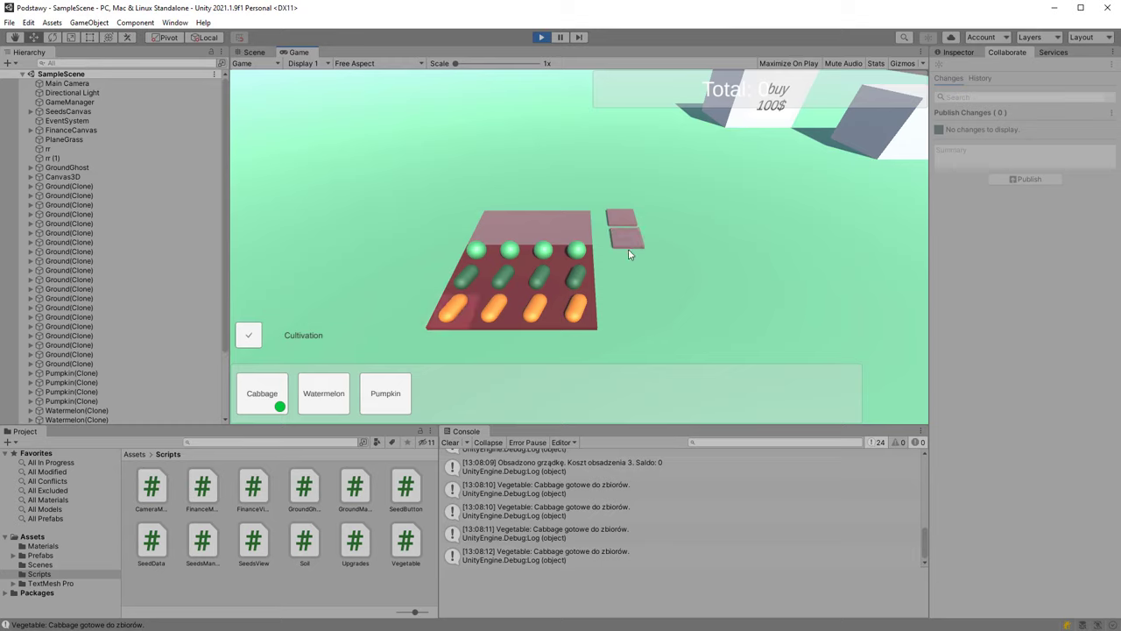
click(630, 259)
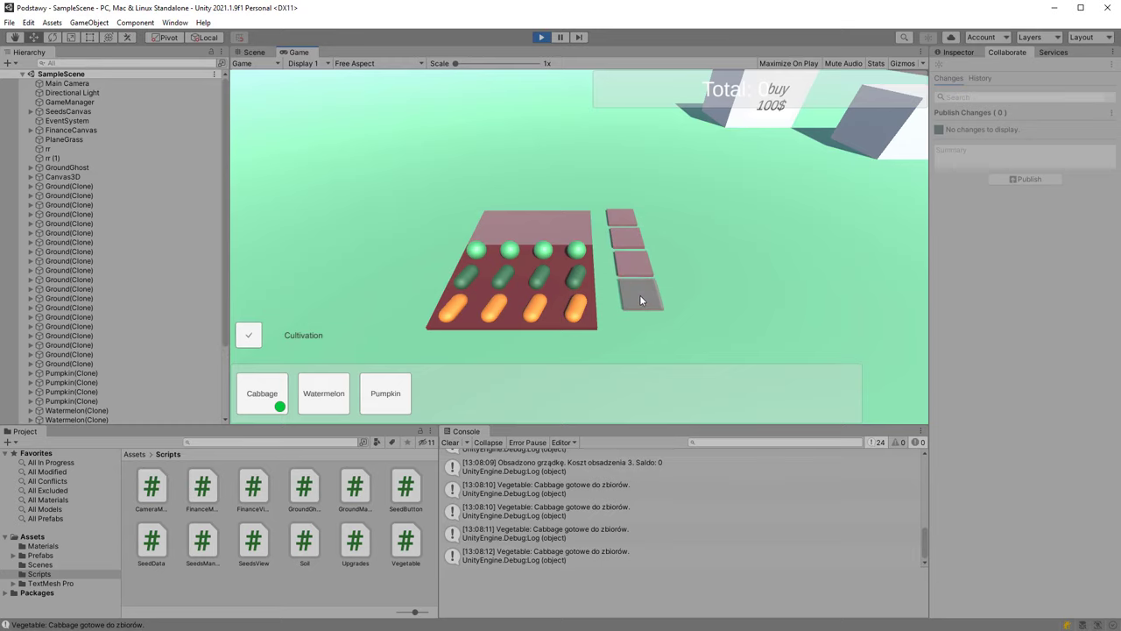
click(640, 300)
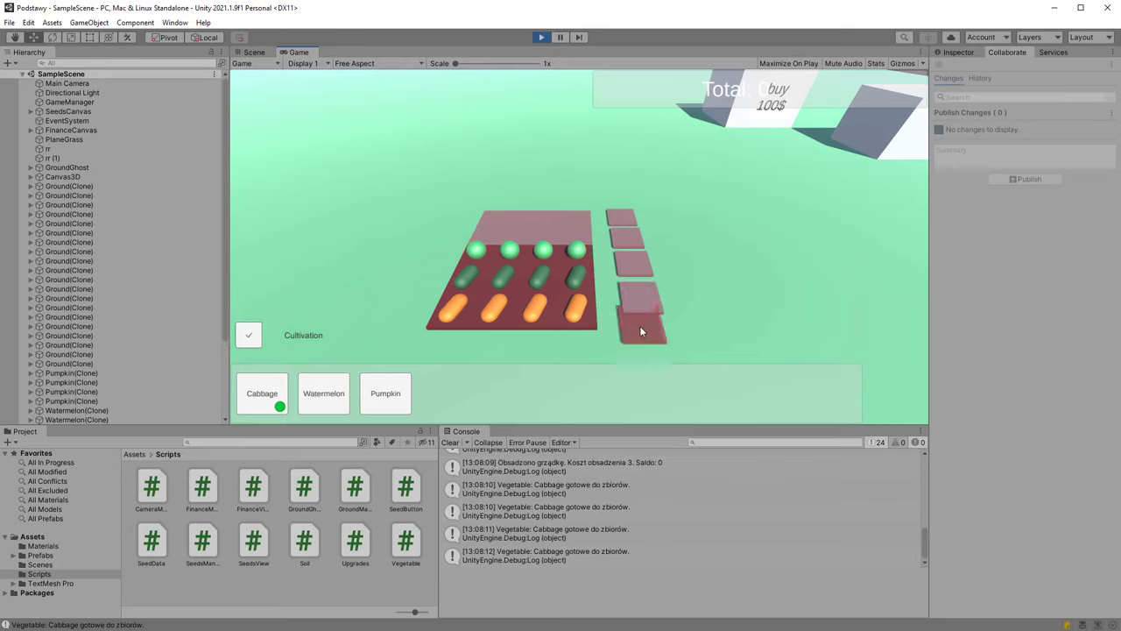
Turn off Cultivation and harvest the three pumpkins and four watermelons
click(246, 335)
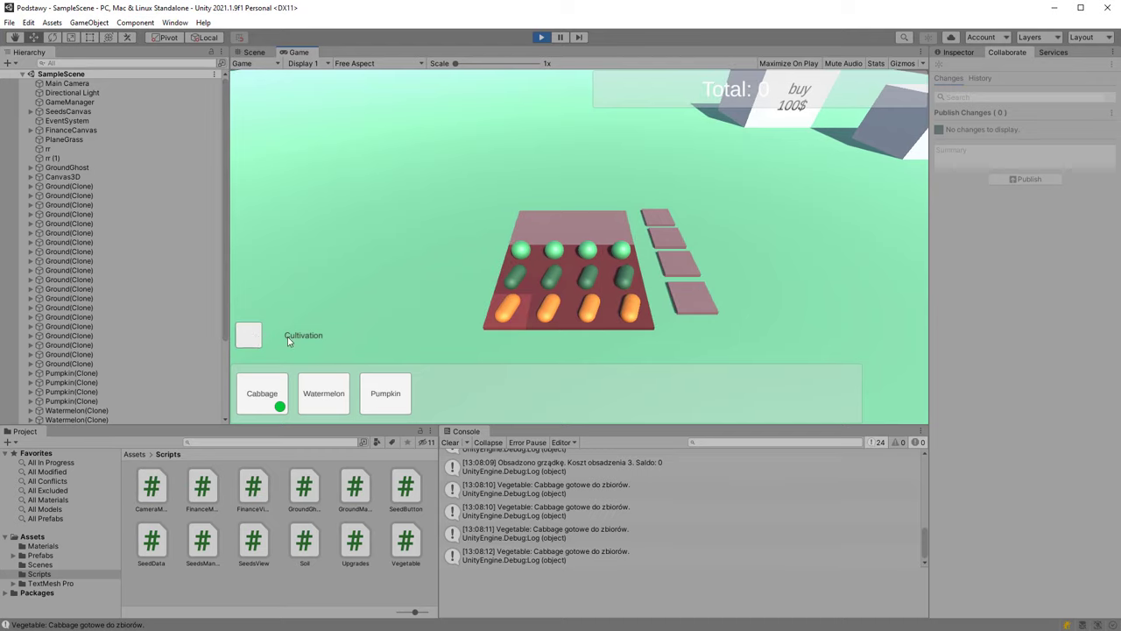
click(548, 306)
click(588, 307)
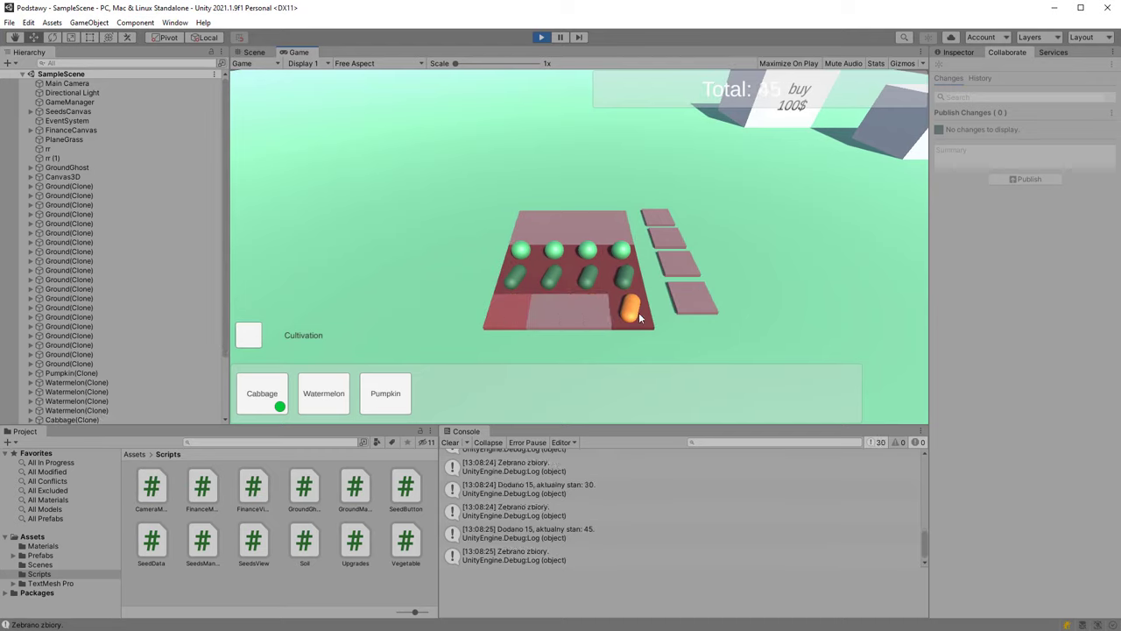
click(639, 312)
click(520, 277)
click(553, 277)
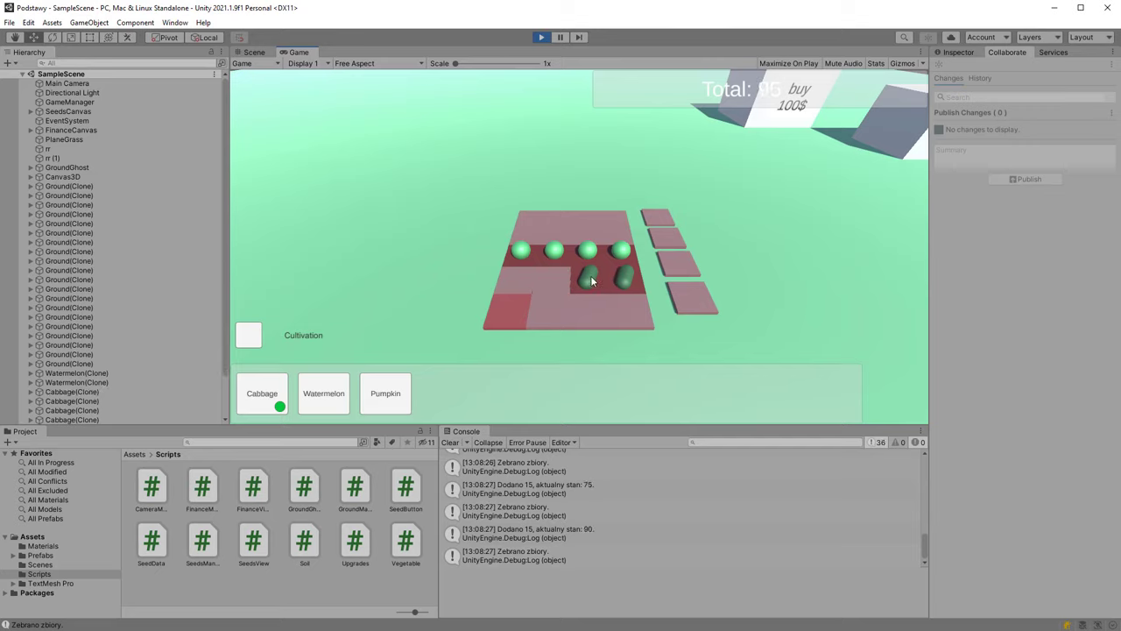
click(591, 280)
click(625, 280)
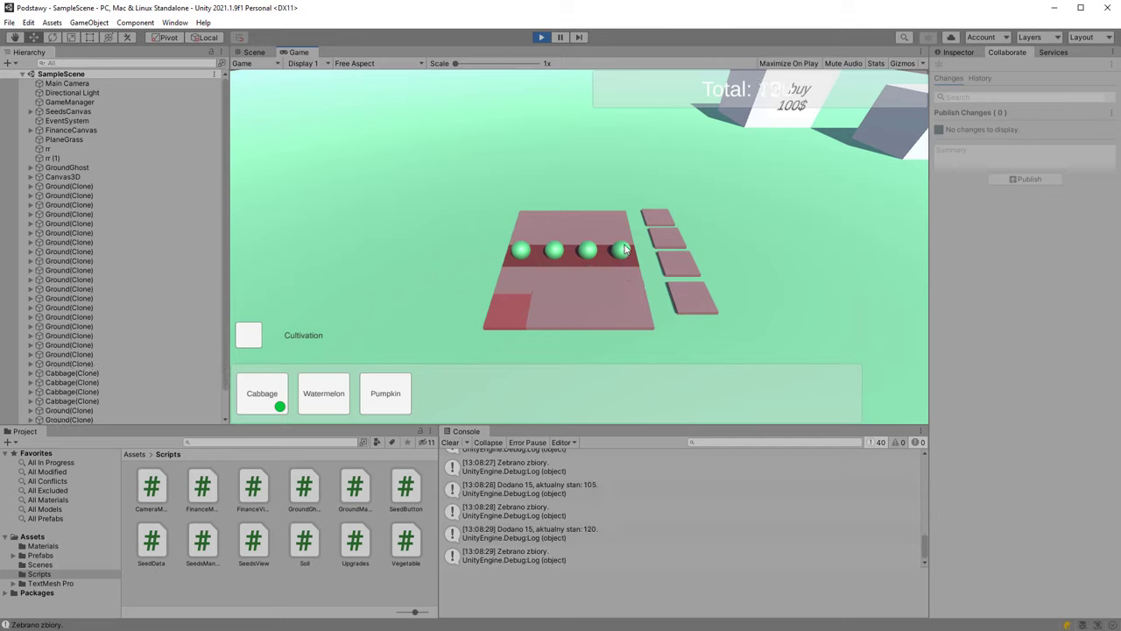
Harvest the four cabbages in the middle row, bringing Total to 152
click(587, 253)
click(554, 254)
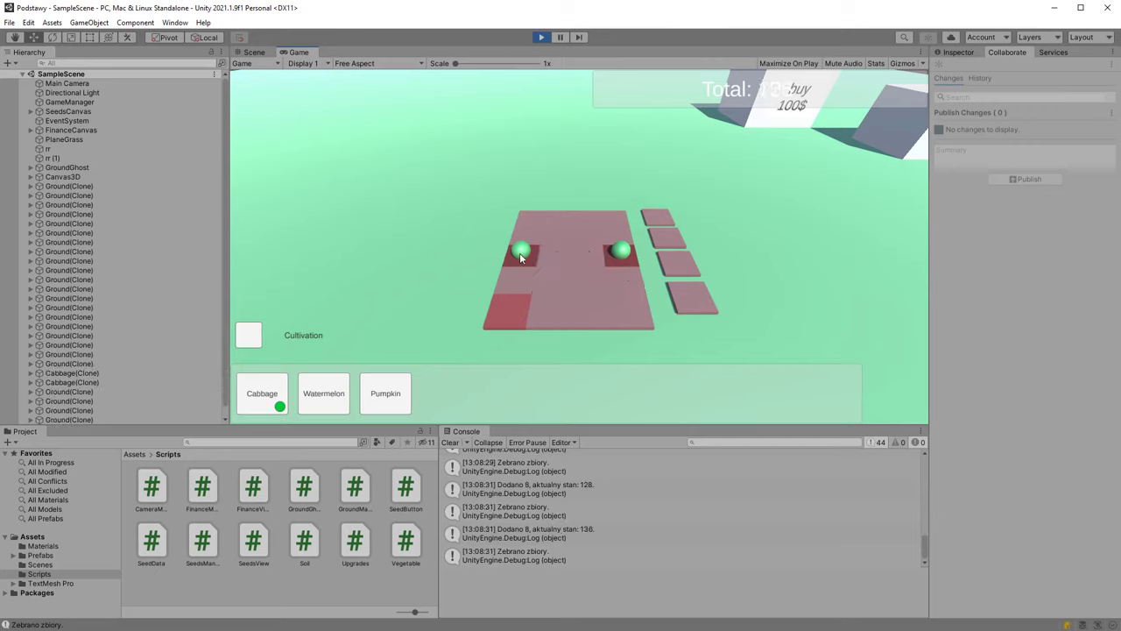
click(520, 256)
click(621, 252)
Buy the 100$ field upgrade, dropping the Total from 152 to 52
mouse_move(632, 37)
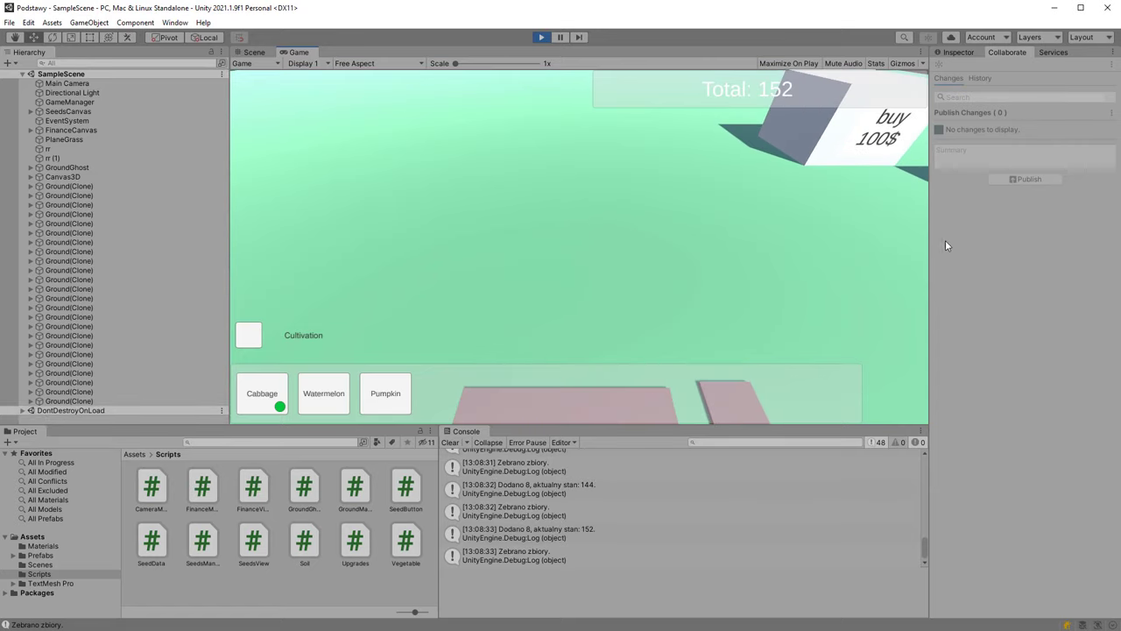
mouse_move(945, 245)
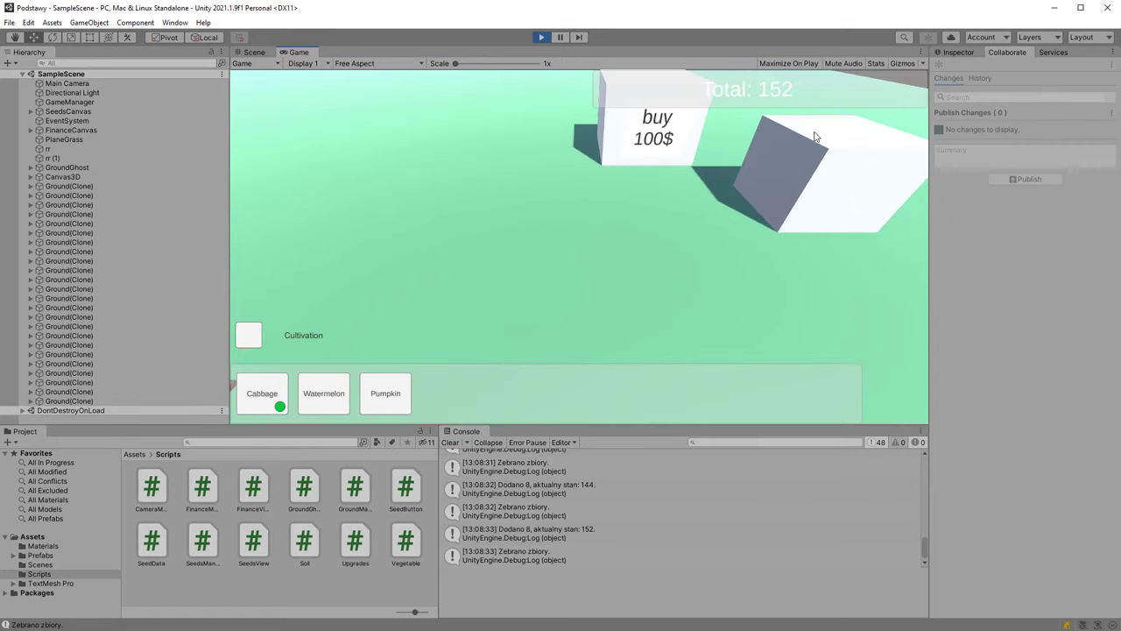
mouse_move(811, 67)
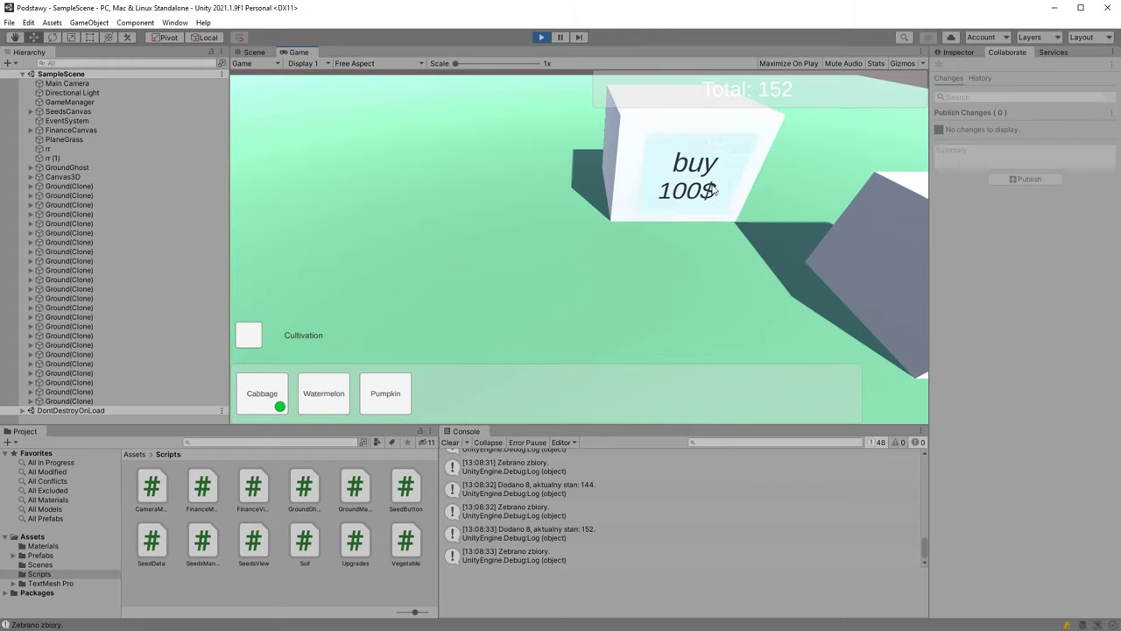
click(690, 186)
Turn Cultivation on and place three new ground tiles in a row
click(249, 335)
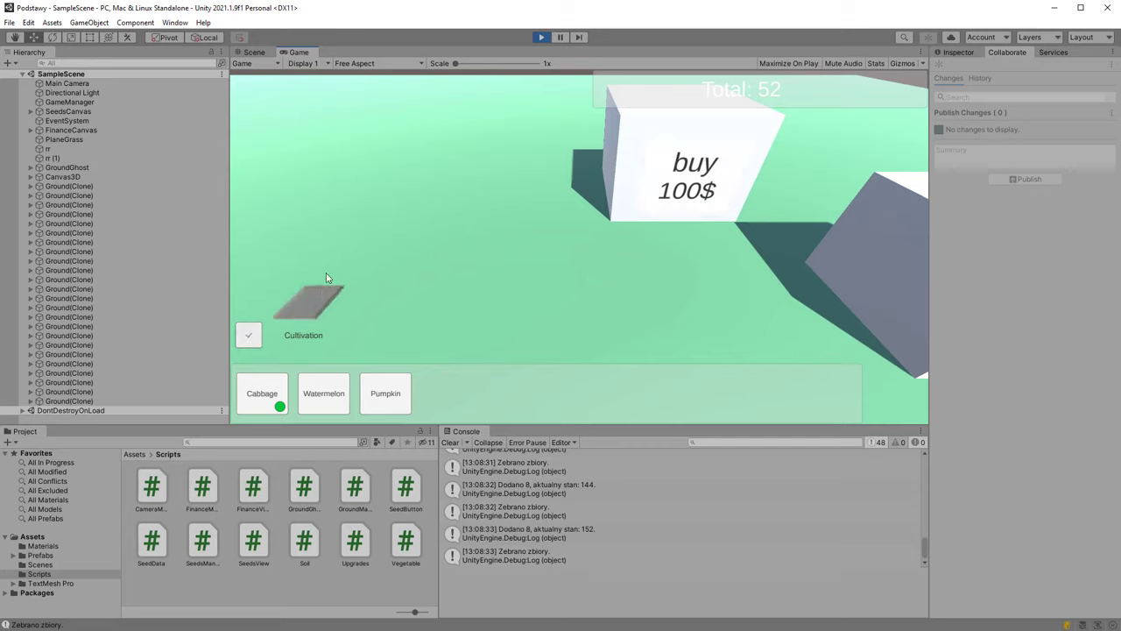
click(445, 262)
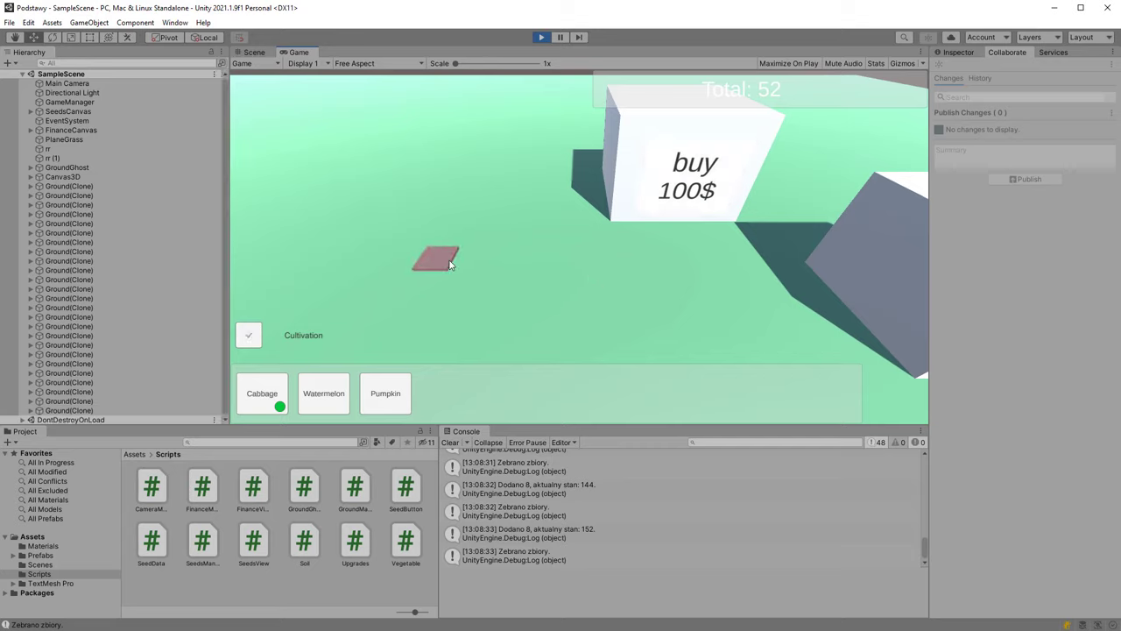
click(472, 261)
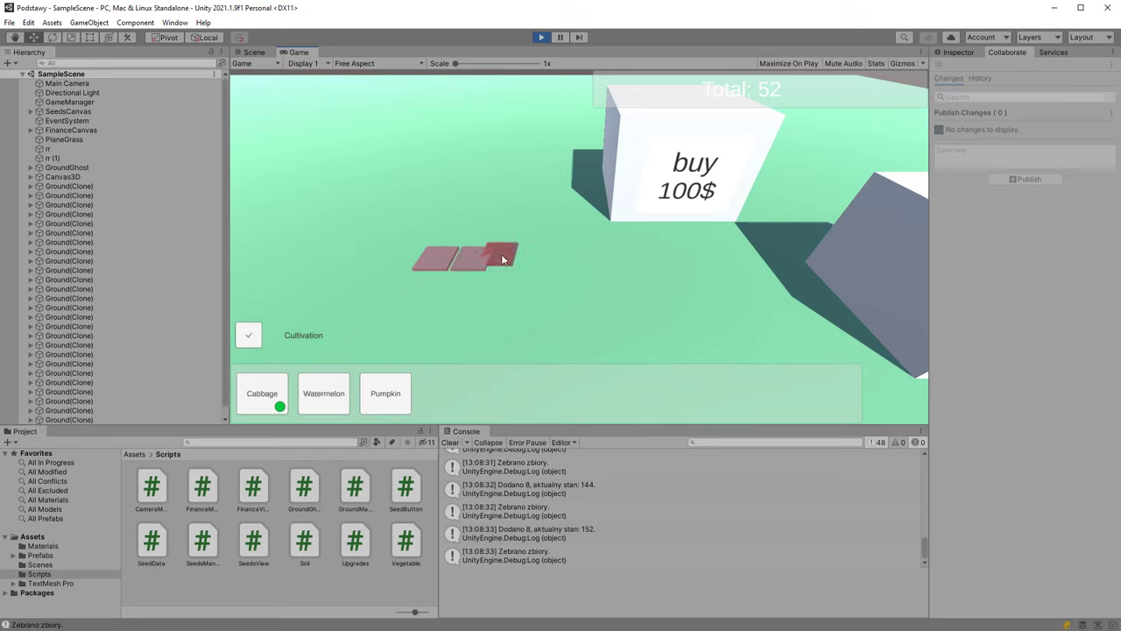
click(510, 263)
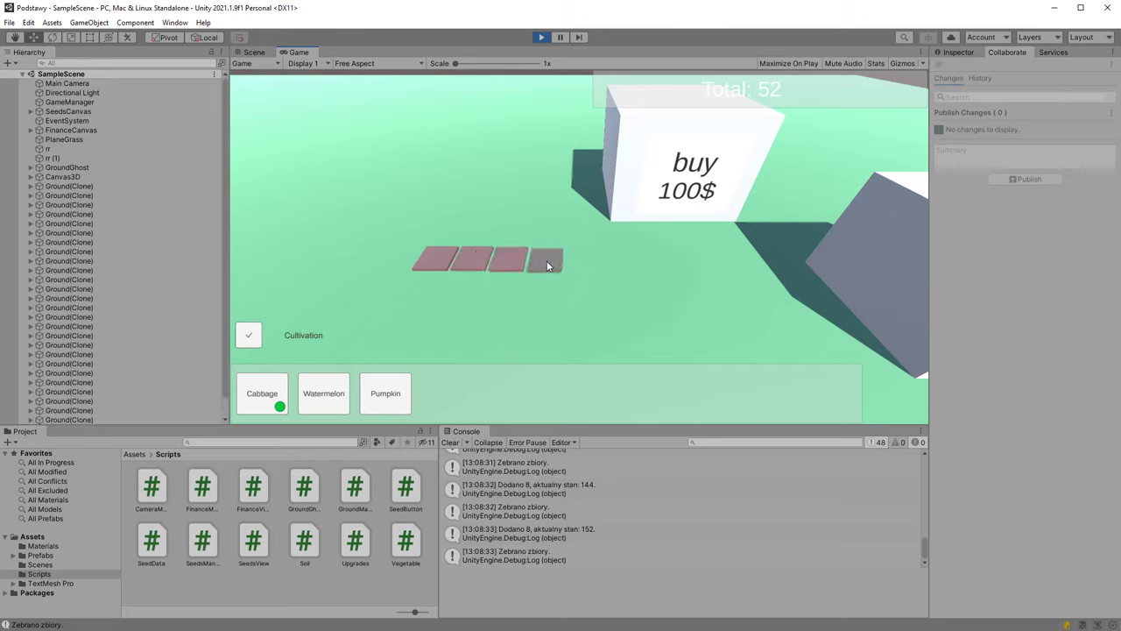
Turn off Cultivation and plant watermelons on all four top-row tiles
click(248, 335)
click(340, 383)
click(432, 256)
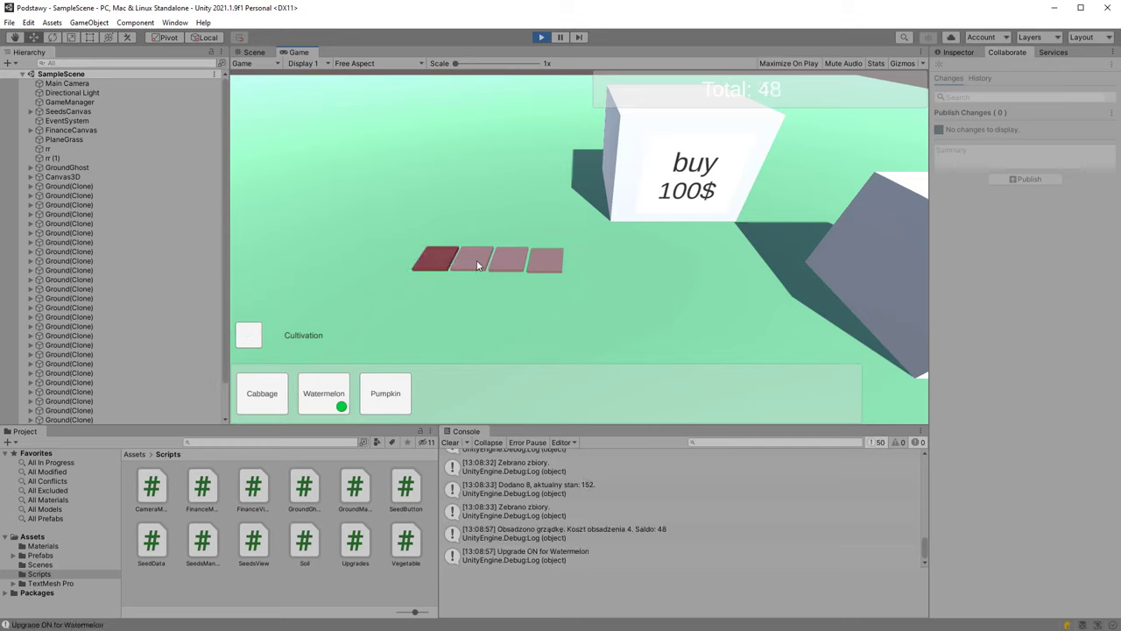
click(476, 262)
click(509, 261)
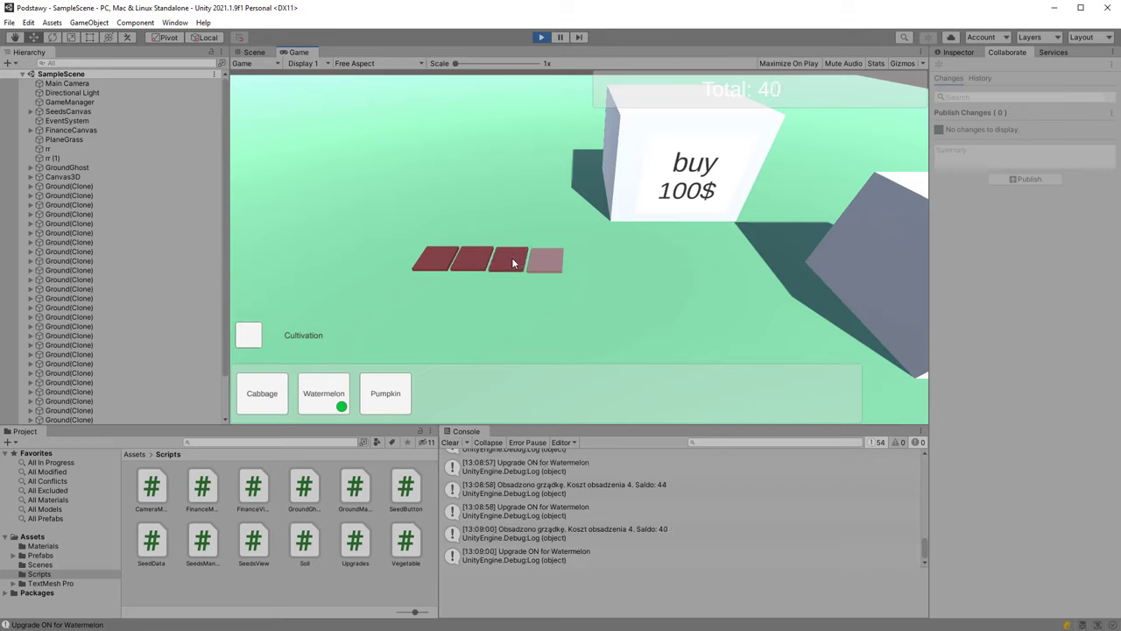
click(546, 260)
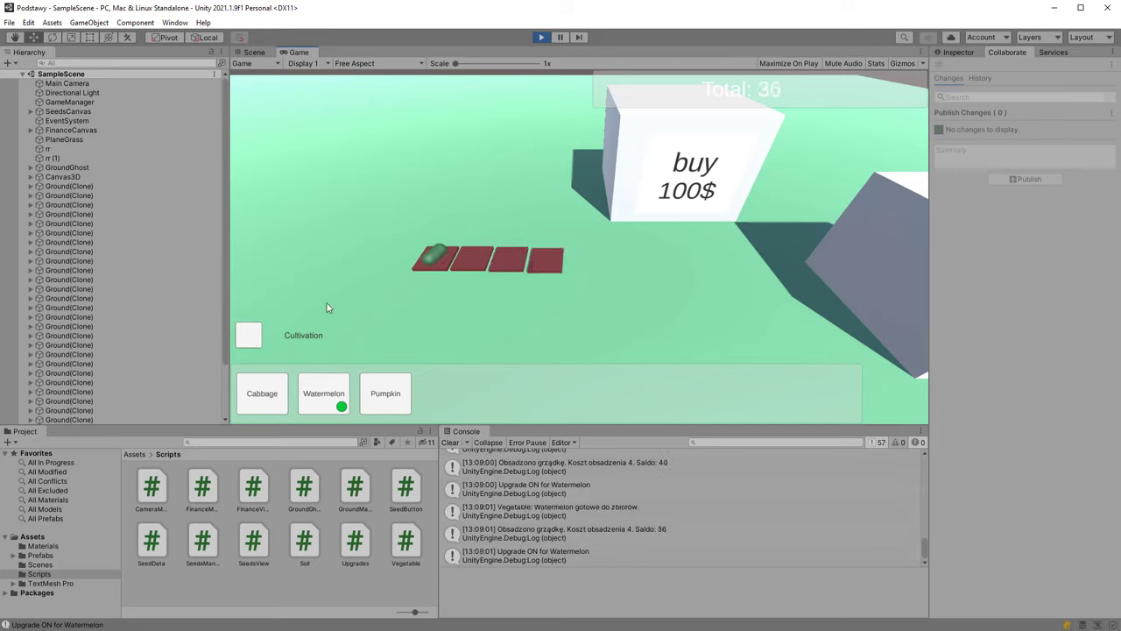
Add a second row of soil tiles below the watermelons, then turn Cultivation off
click(249, 342)
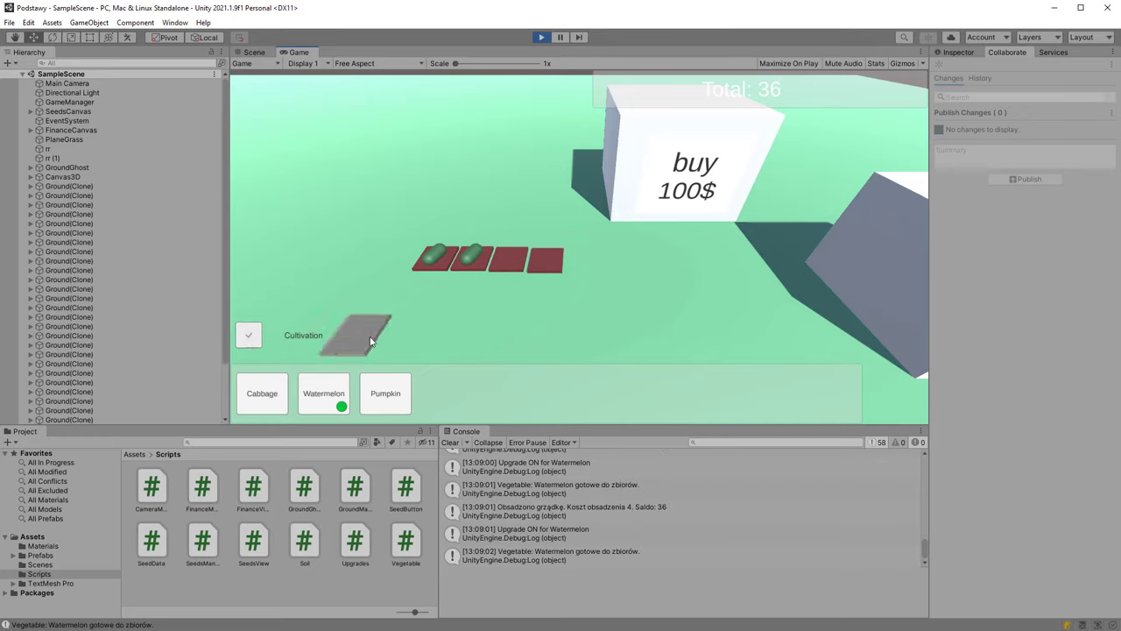
click(435, 295)
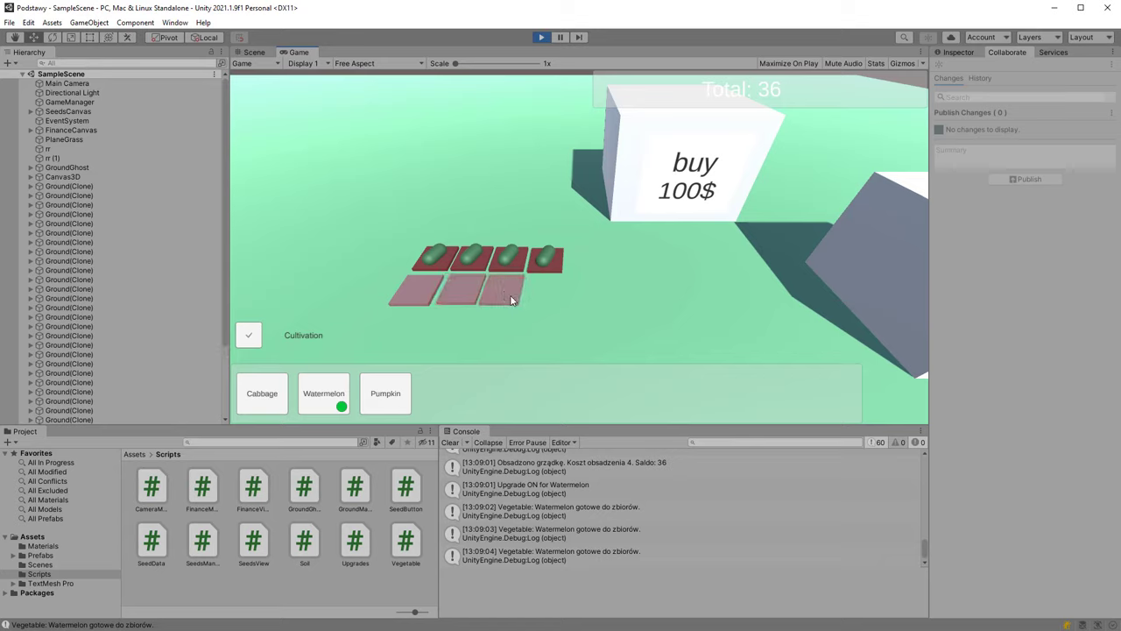
click(545, 291)
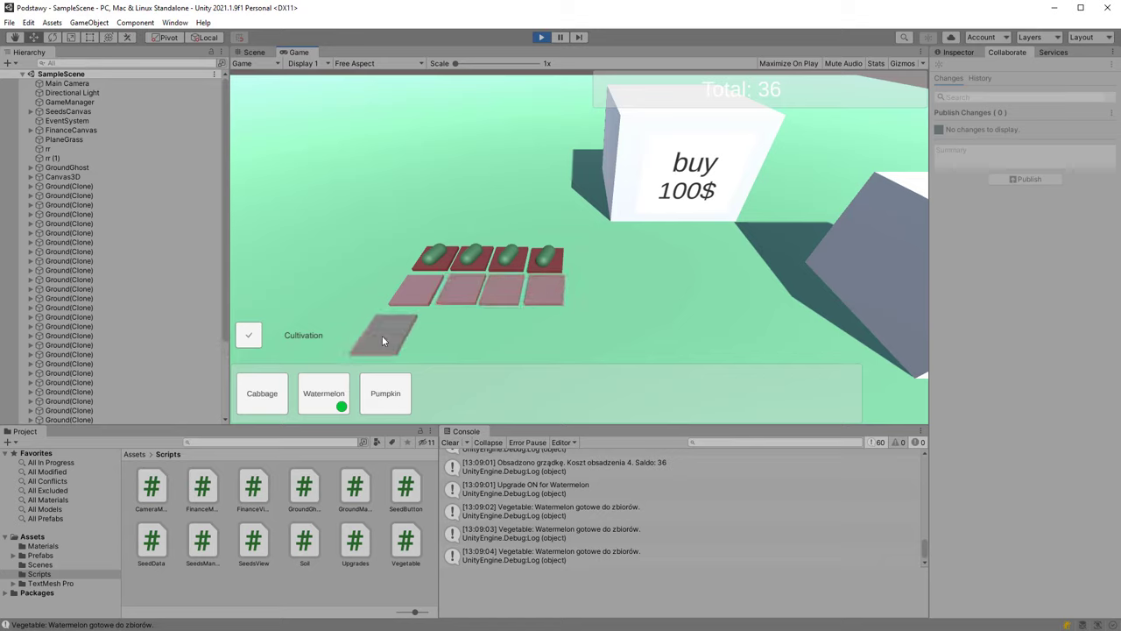
click(249, 335)
Plant pumpkins on all four bottom-row tiles
click(398, 401)
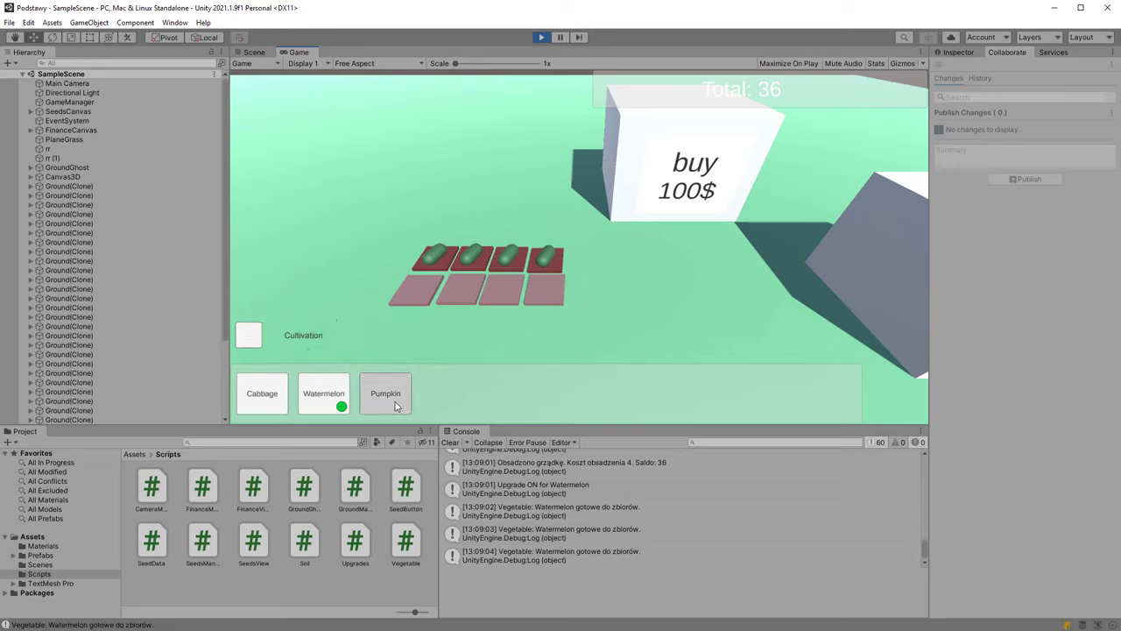
click(417, 292)
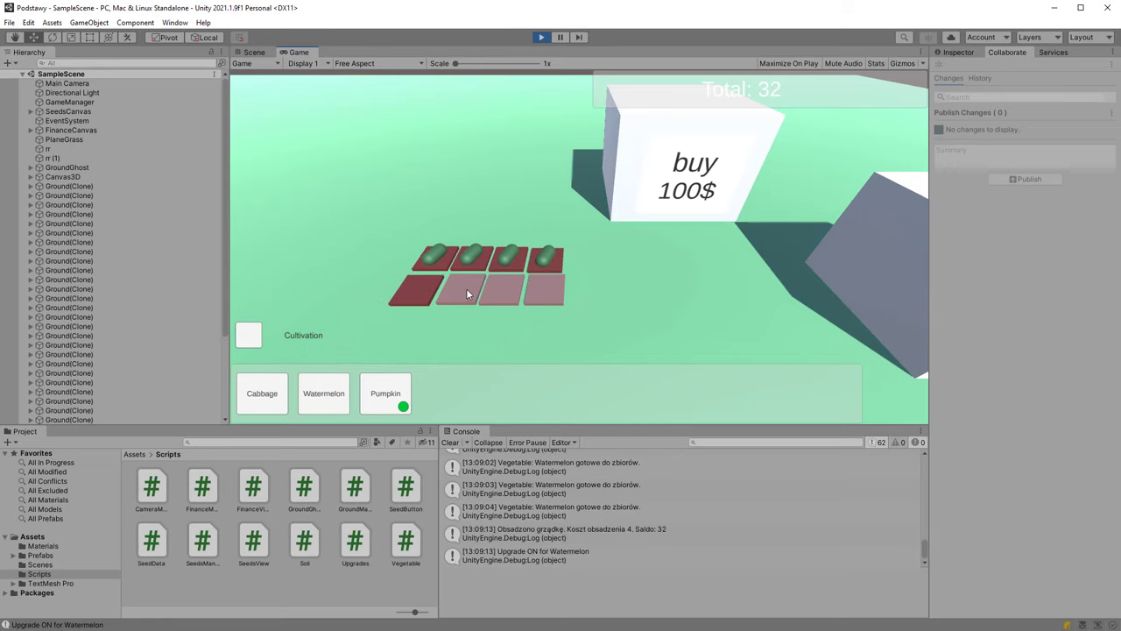
click(467, 295)
click(503, 292)
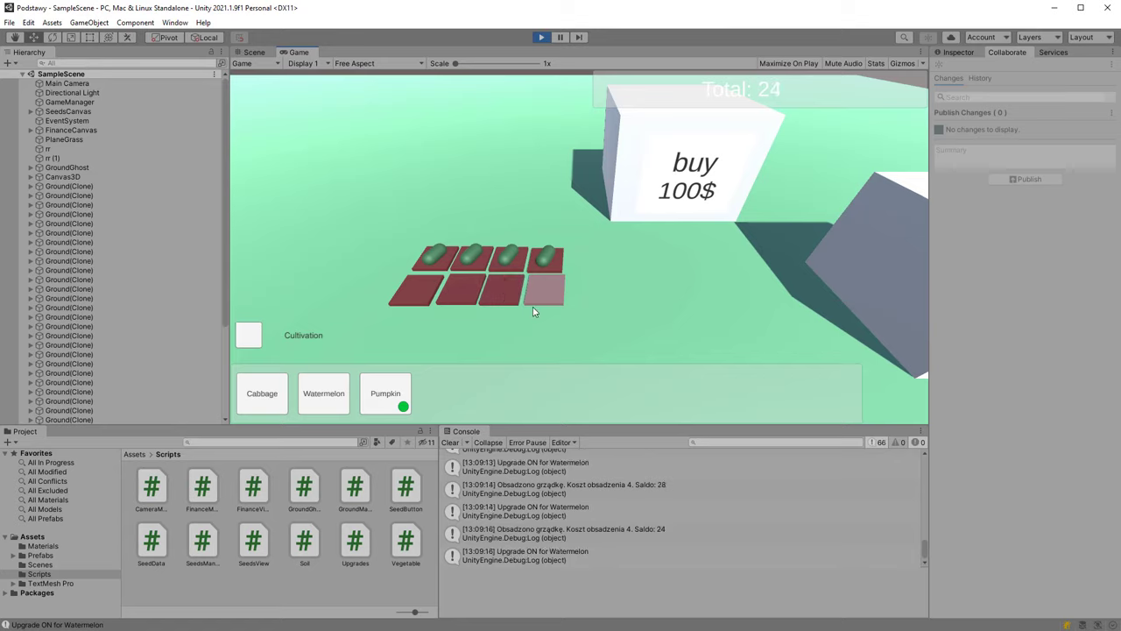
click(549, 288)
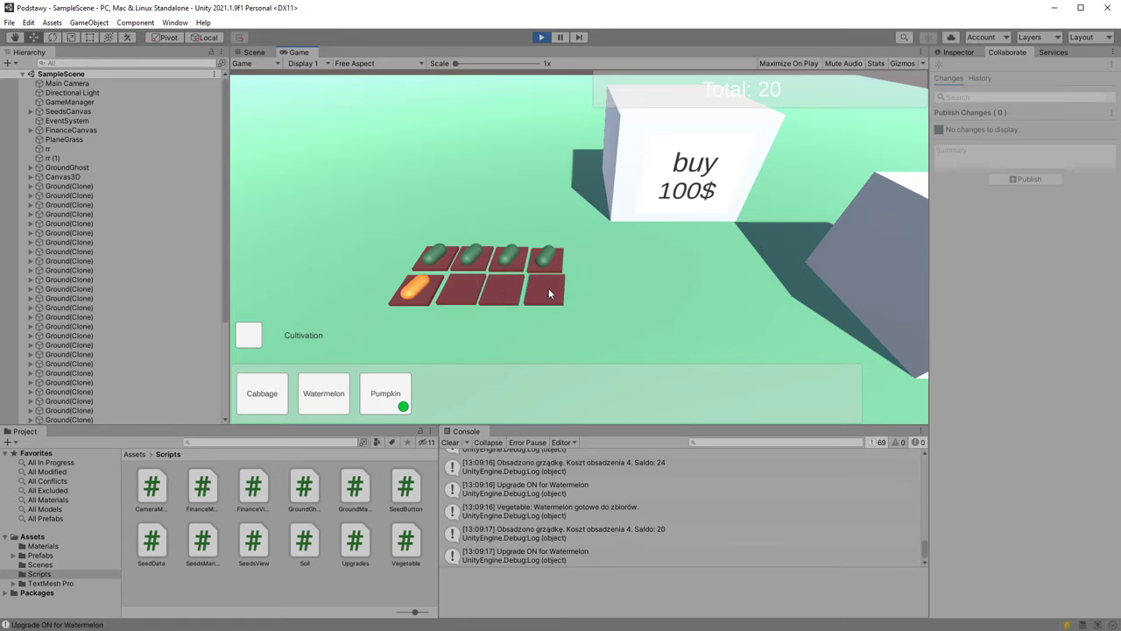
Harvest the four top-row watermelons and the first three bottom-row pumpkins
click(434, 251)
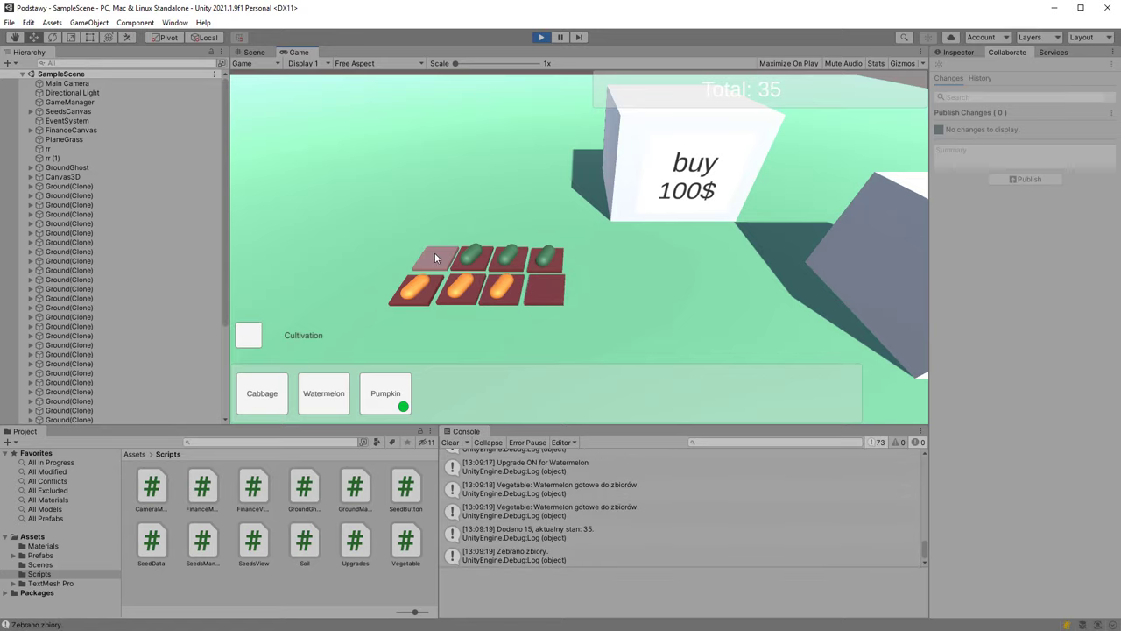
click(473, 260)
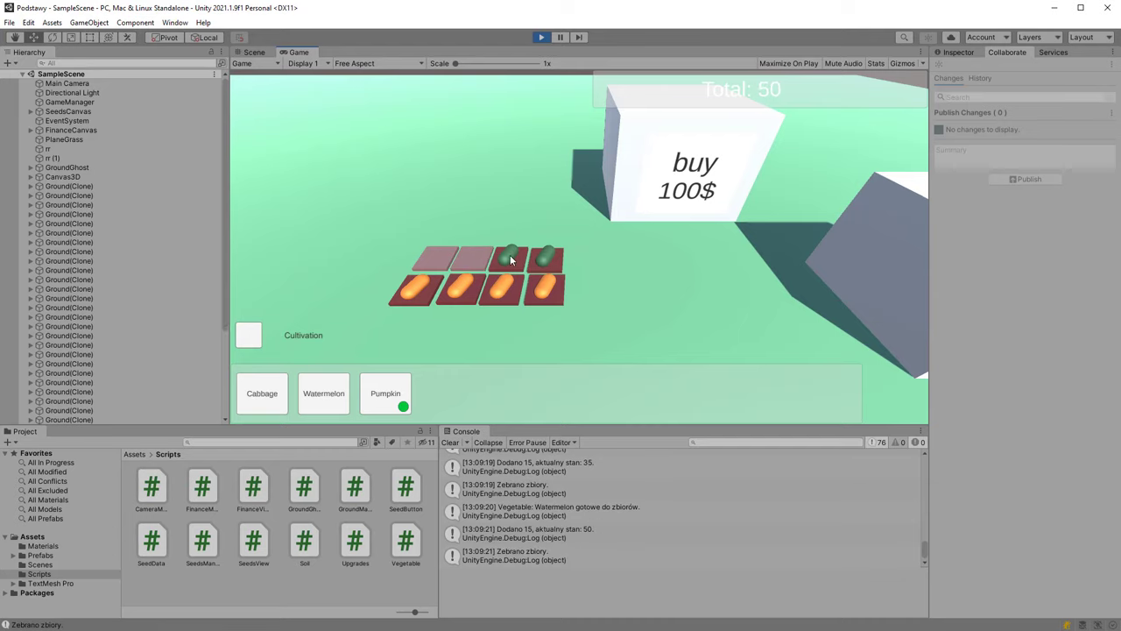
click(511, 260)
click(546, 260)
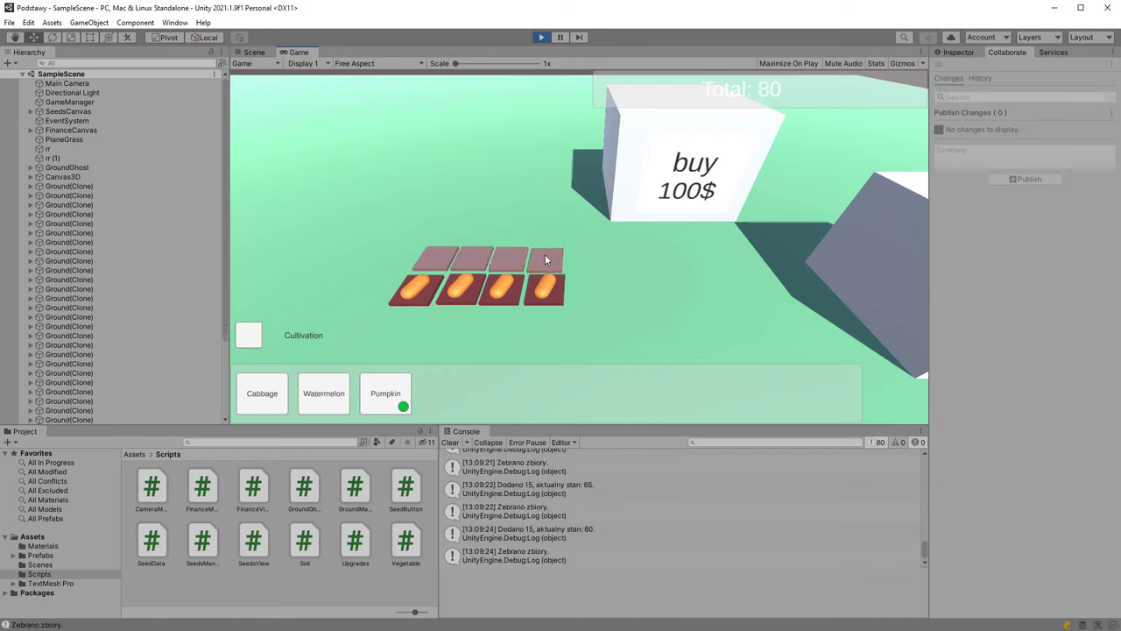
click(410, 293)
click(464, 293)
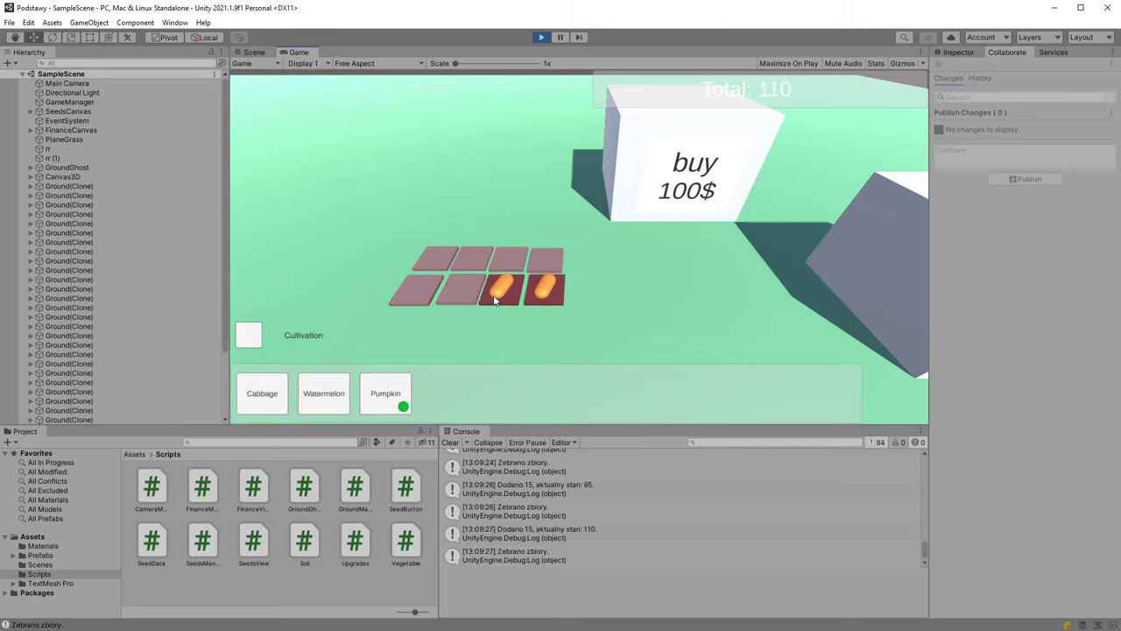
click(500, 293)
Harvest the last pumpkin, then plant cabbages across the top and bottom rows, leaving Total at 116
click(541, 294)
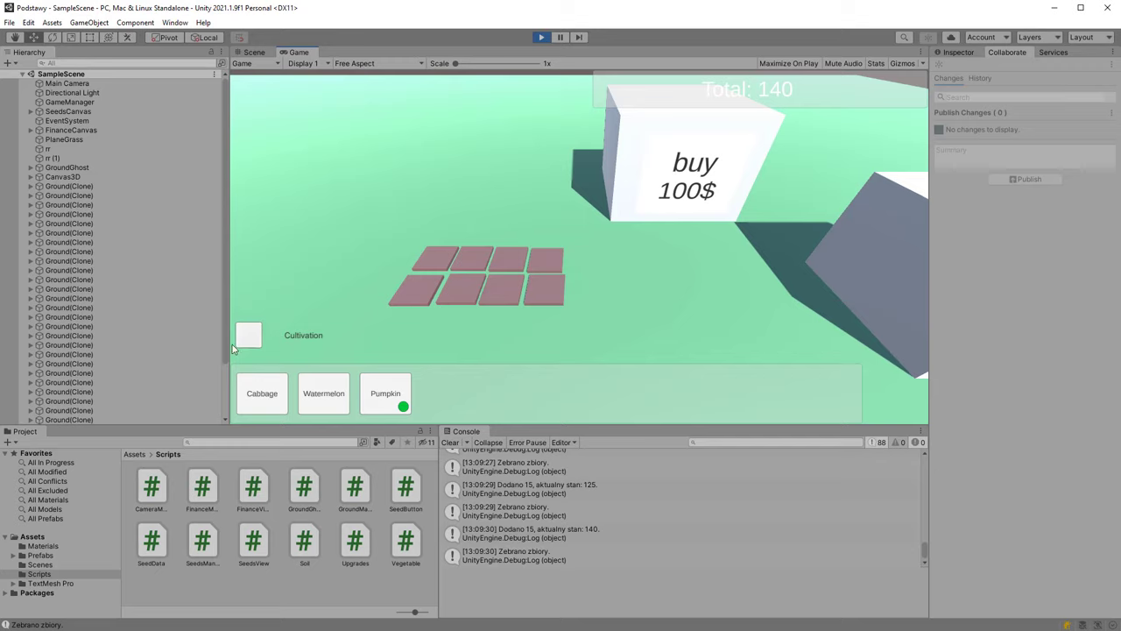
click(260, 401)
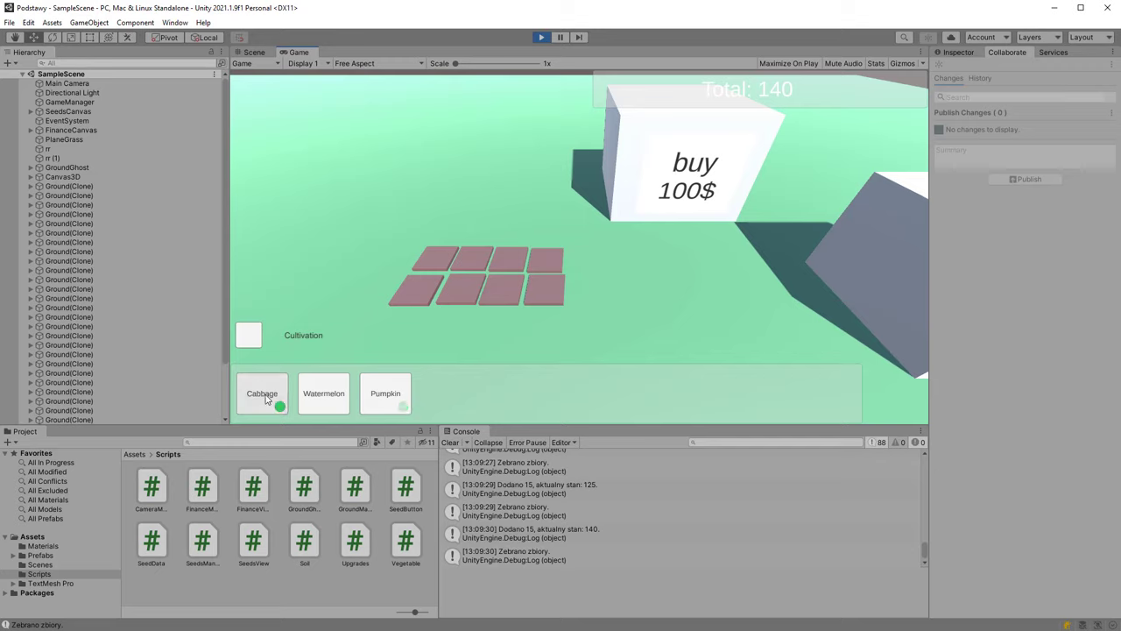
click(428, 260)
click(471, 260)
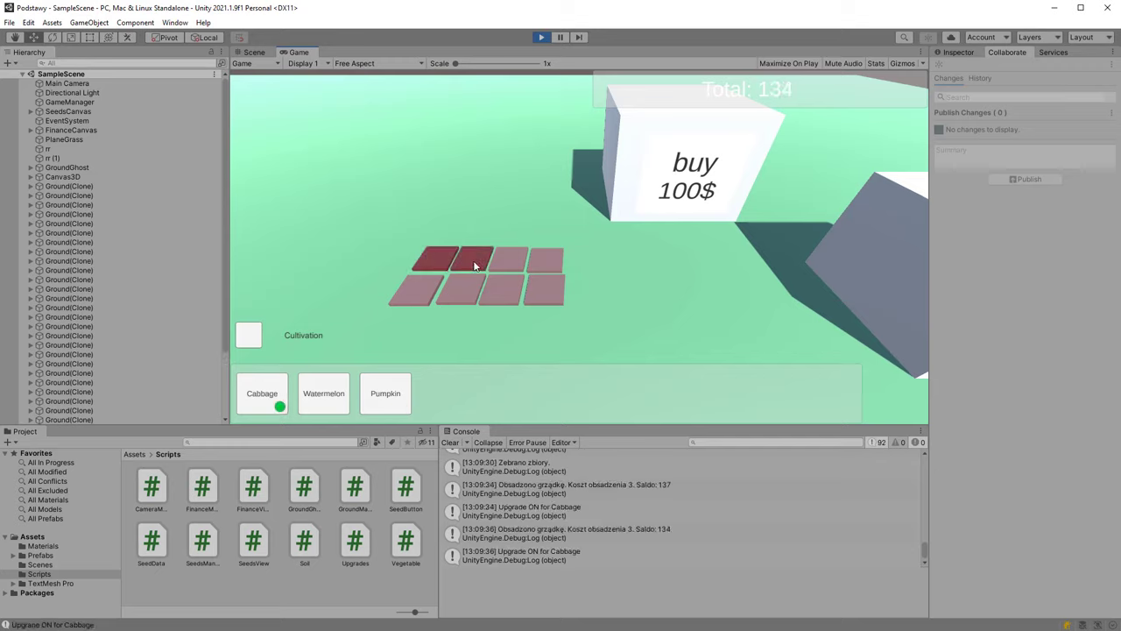
click(511, 254)
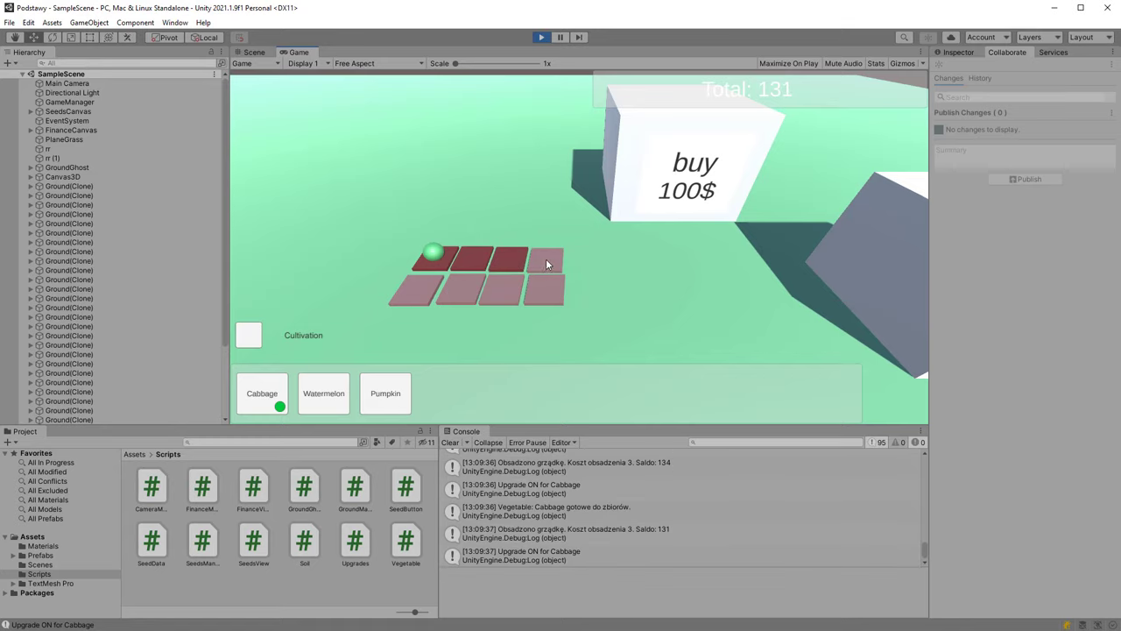
click(545, 259)
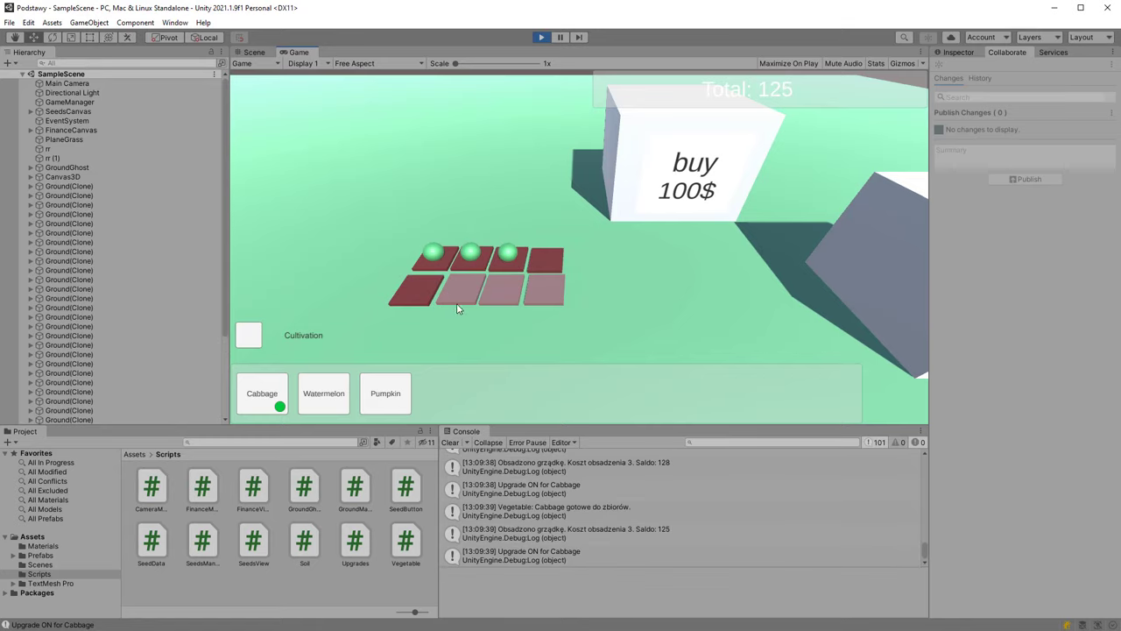
click(460, 290)
click(503, 298)
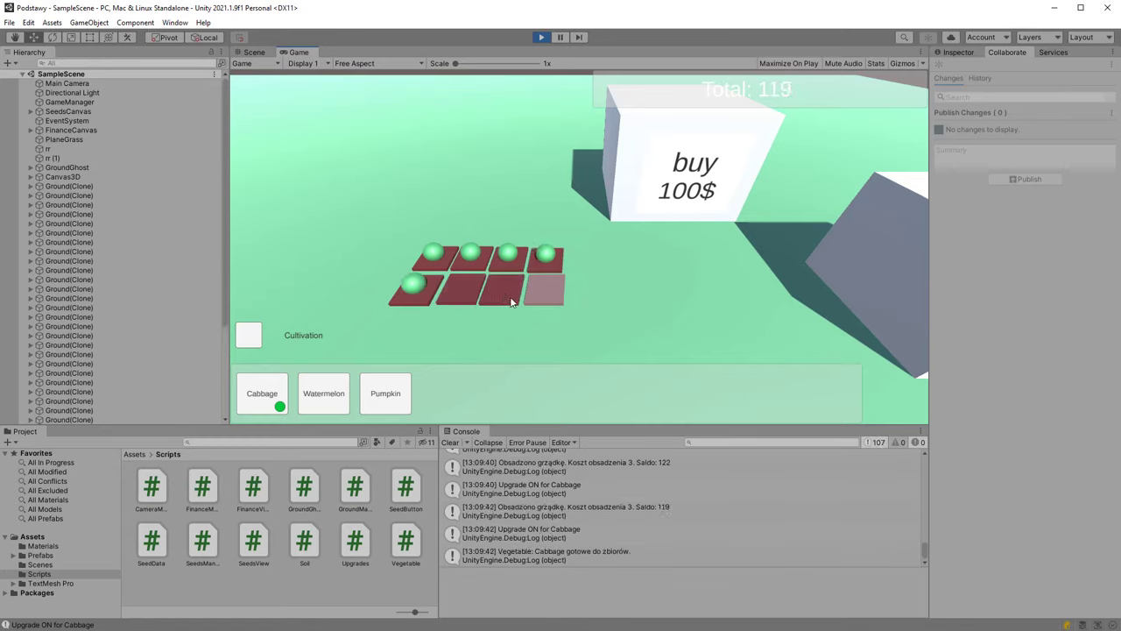
click(546, 288)
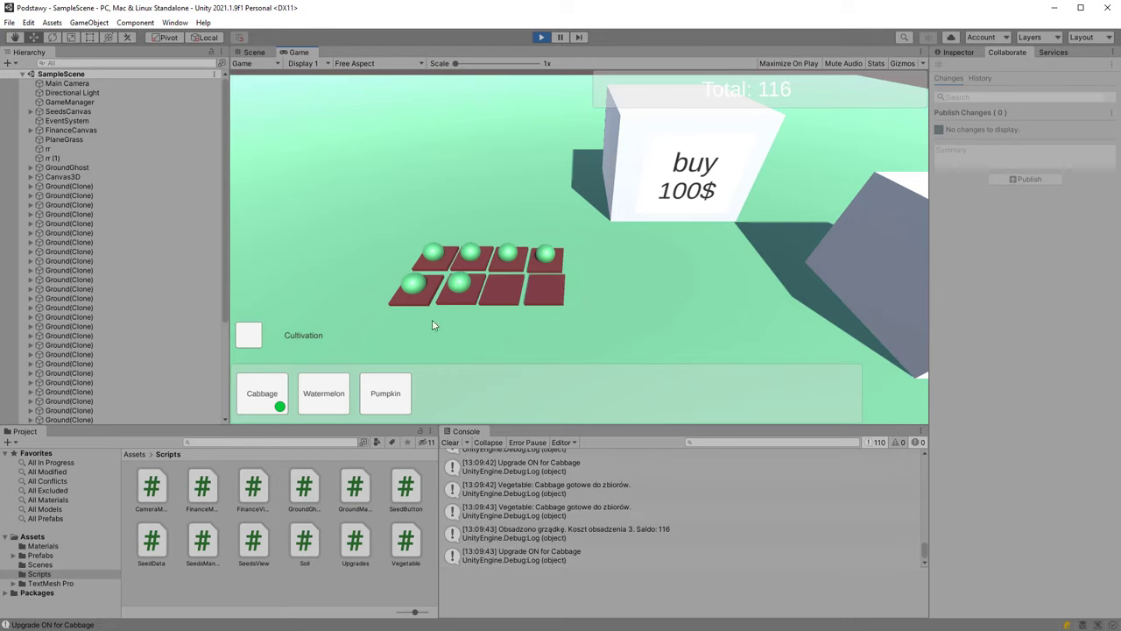
Turn Cultivation on and lay new soil tiles to the right of the cabbage beds
click(249, 335)
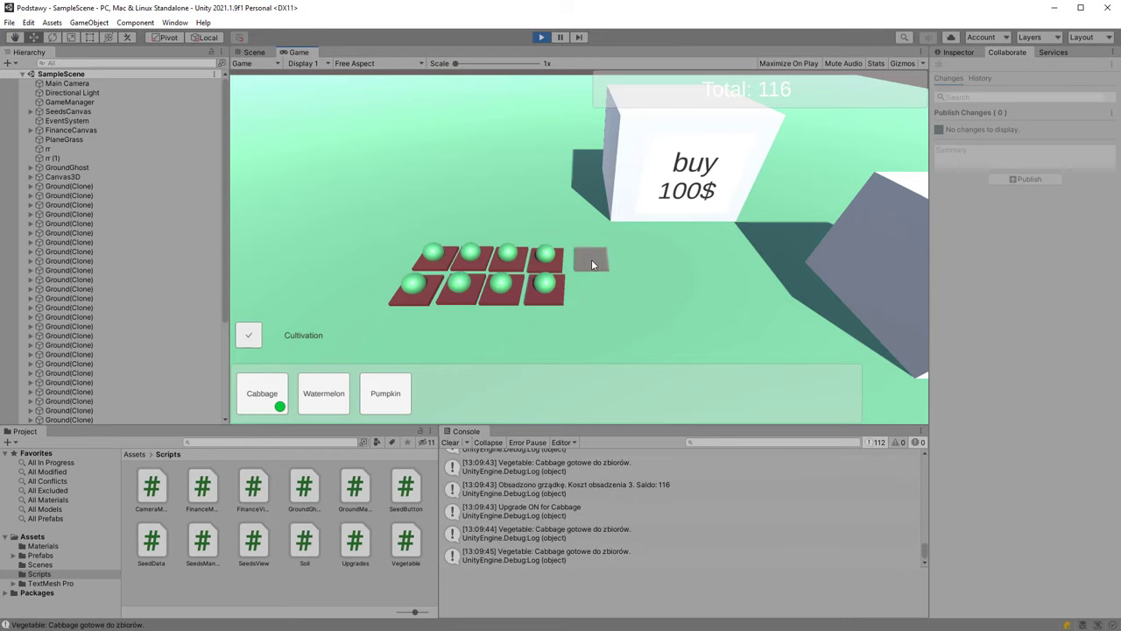
click(596, 292)
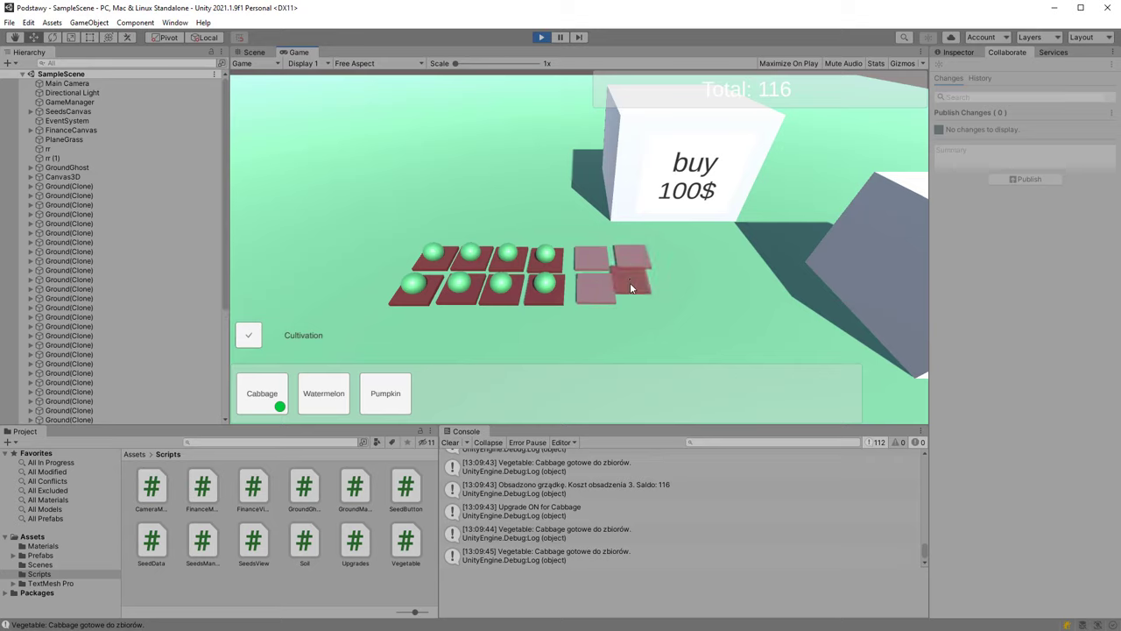
click(639, 290)
click(670, 261)
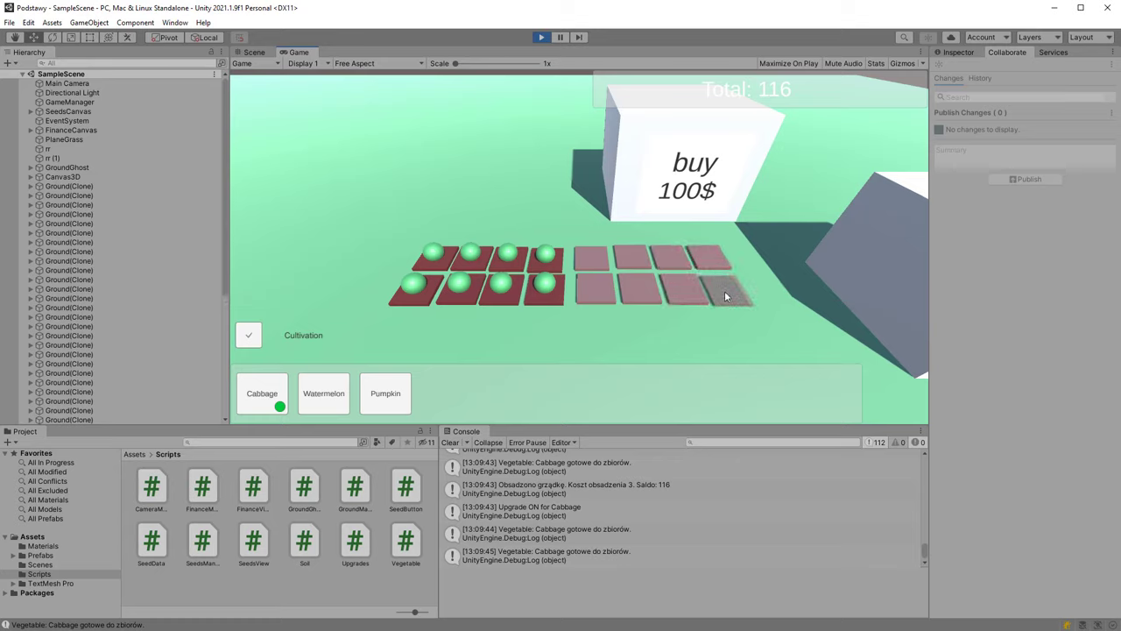
click(724, 290)
Turn off Cultivation and harvest the four top-row cabbages
click(254, 338)
click(433, 254)
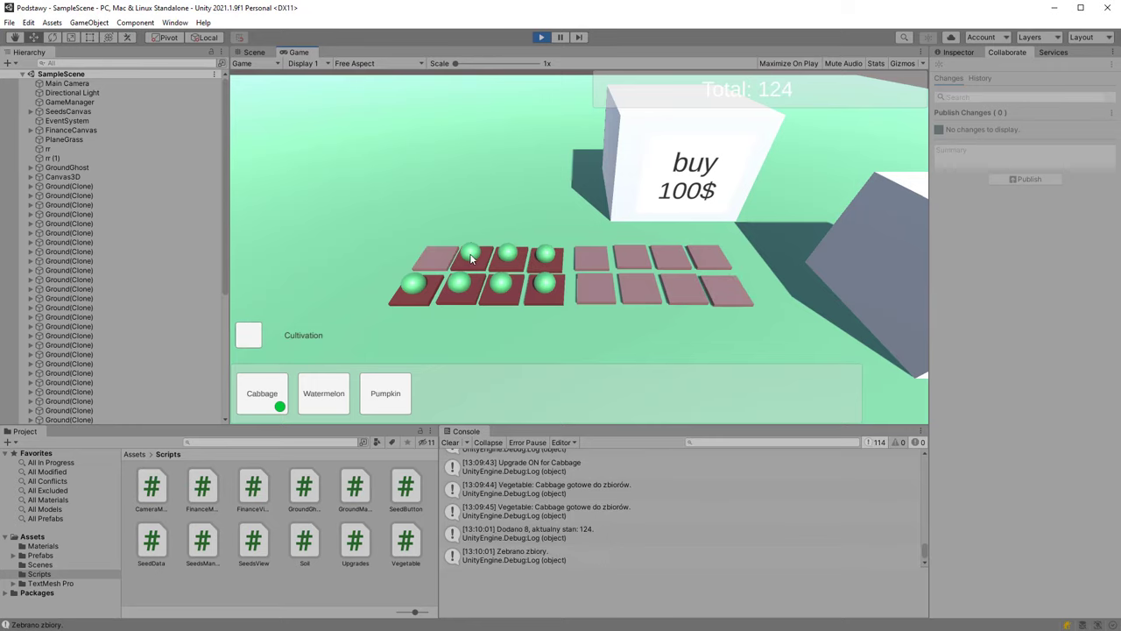
click(472, 257)
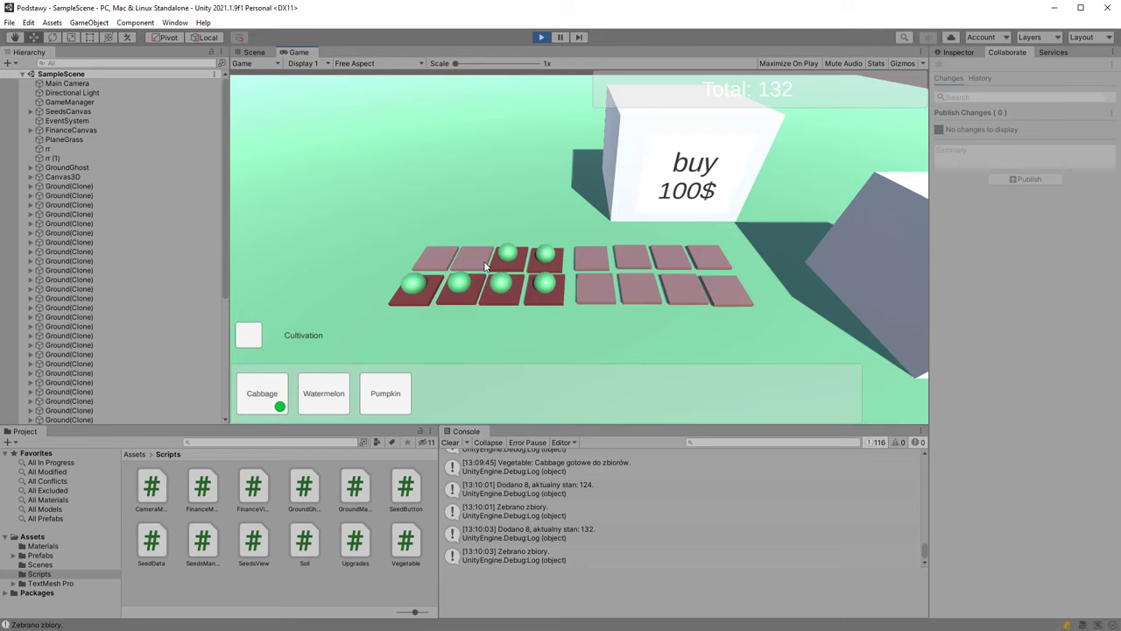
click(506, 255)
click(546, 255)
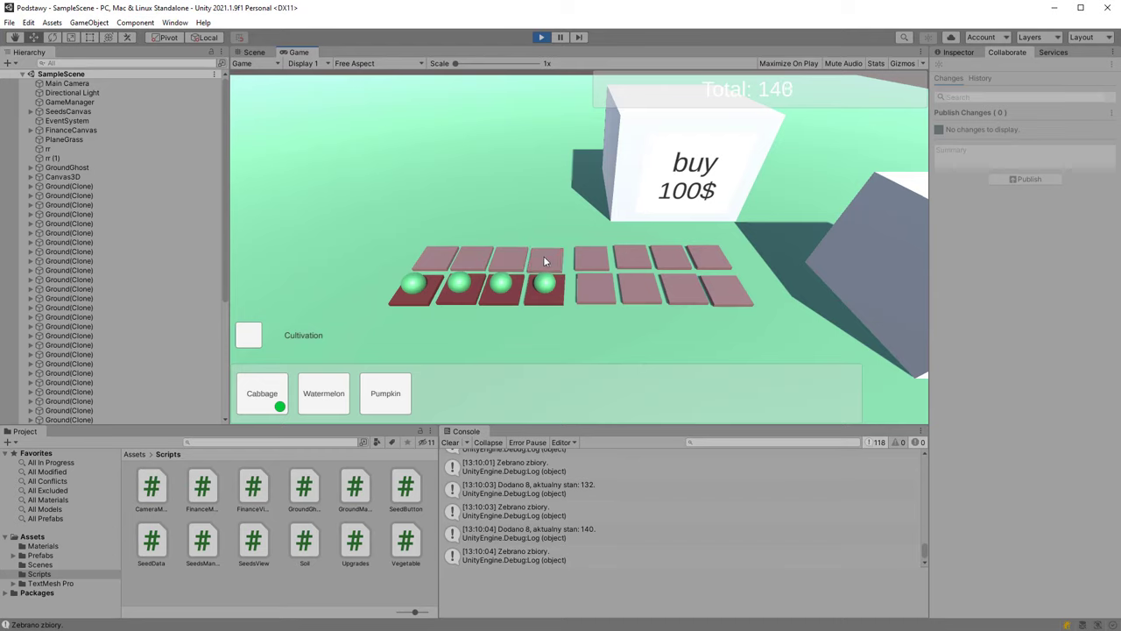
Plant pumpkins on three new right-hand plots and cabbages on four others
click(385, 402)
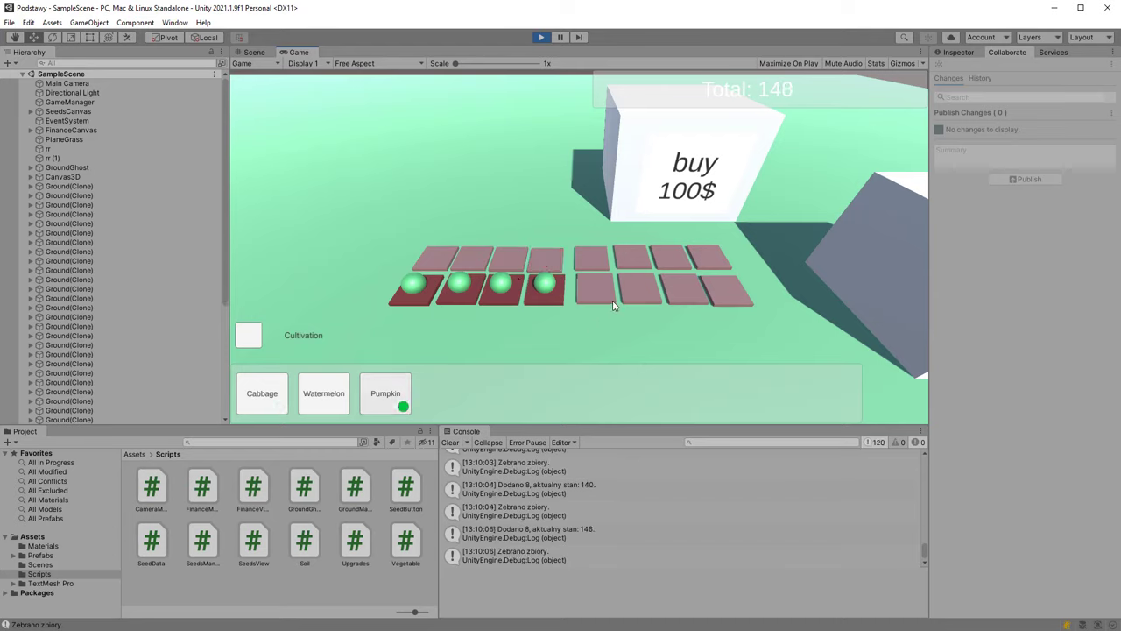
click(604, 289)
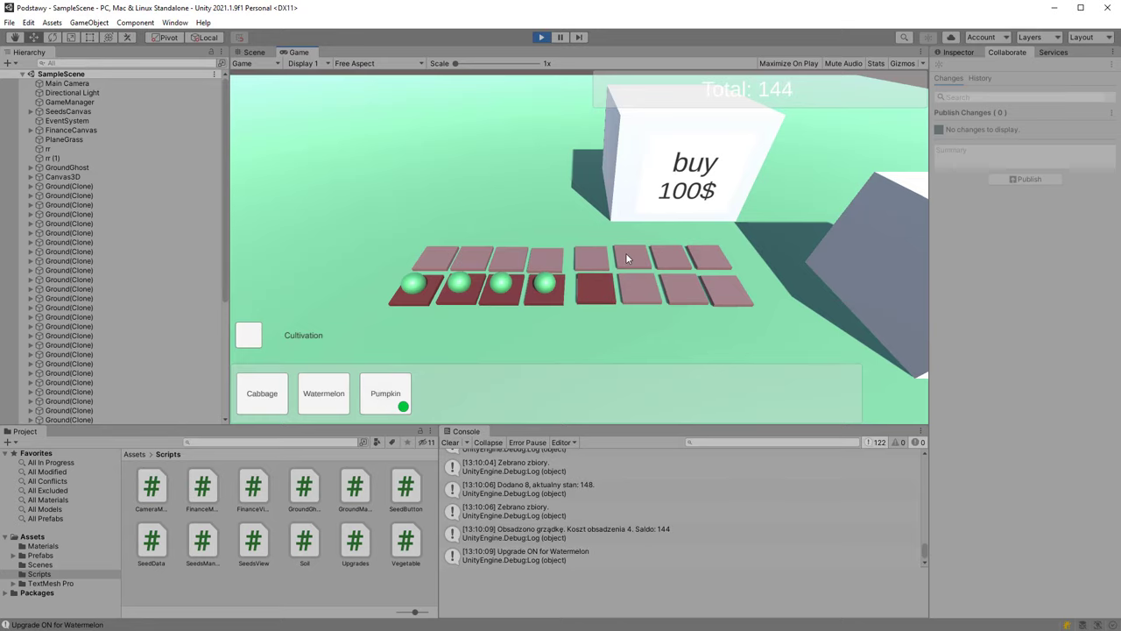
click(627, 259)
click(708, 254)
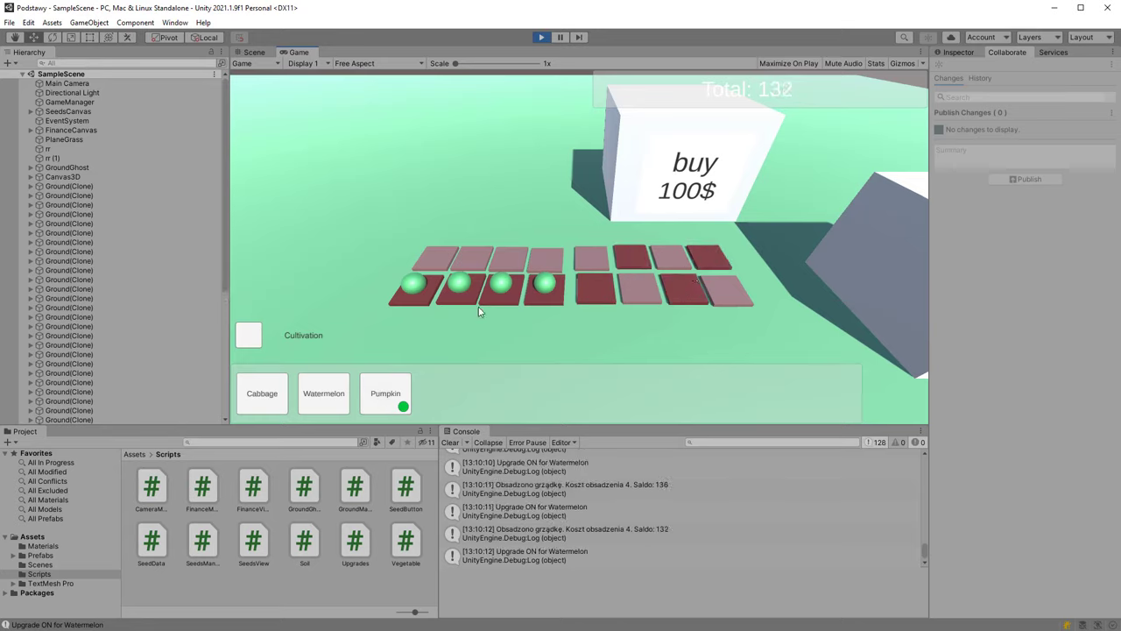
click(258, 407)
click(595, 256)
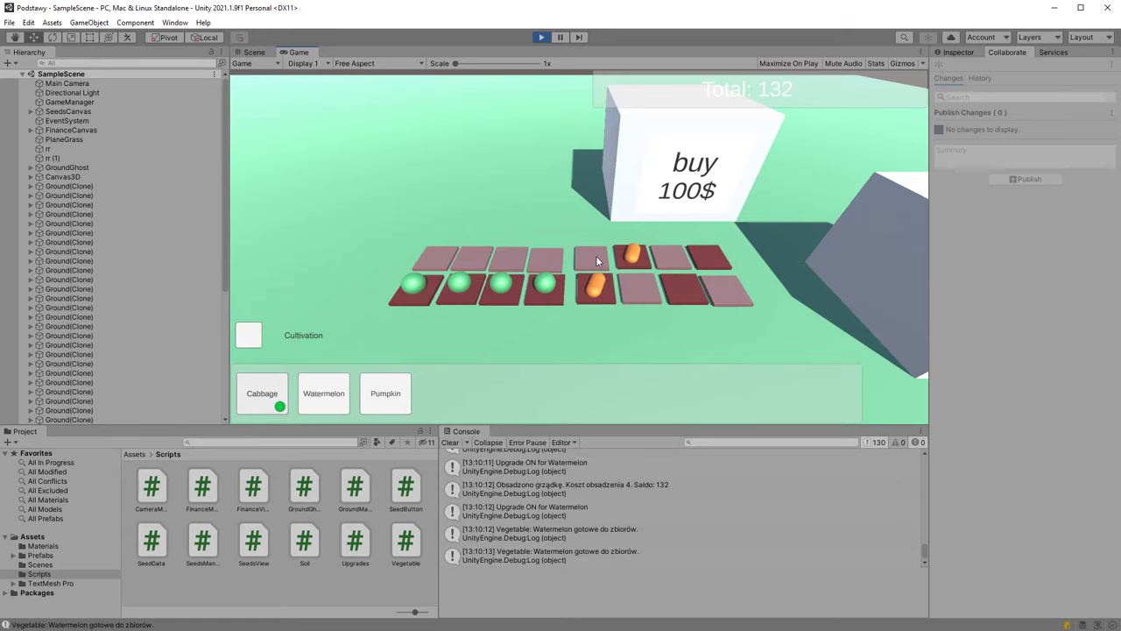
click(636, 288)
click(670, 257)
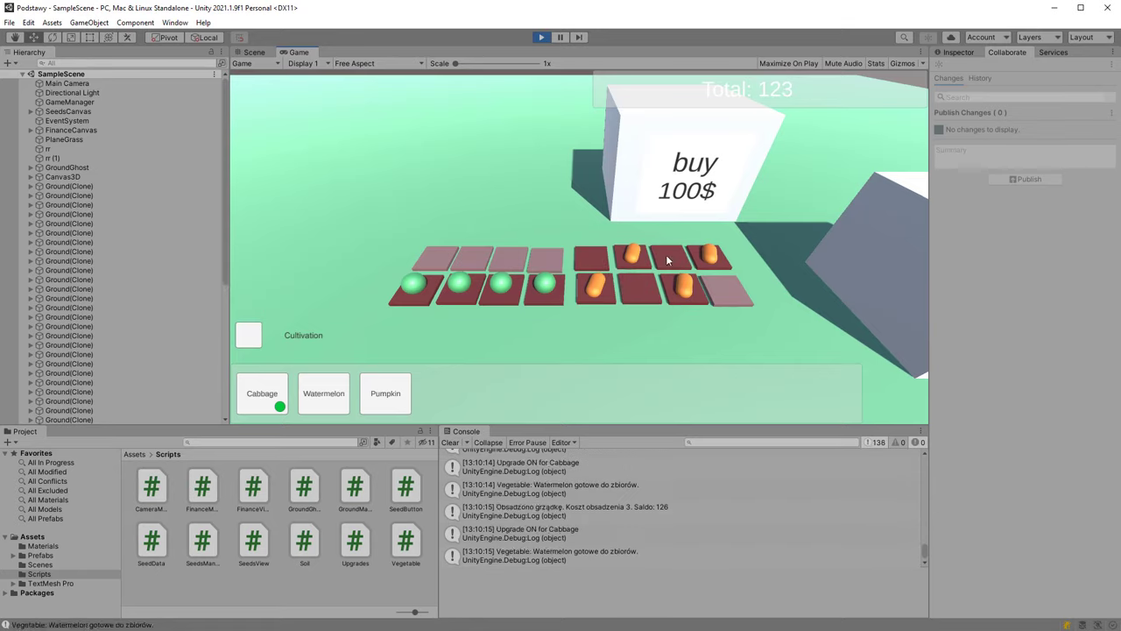
click(720, 288)
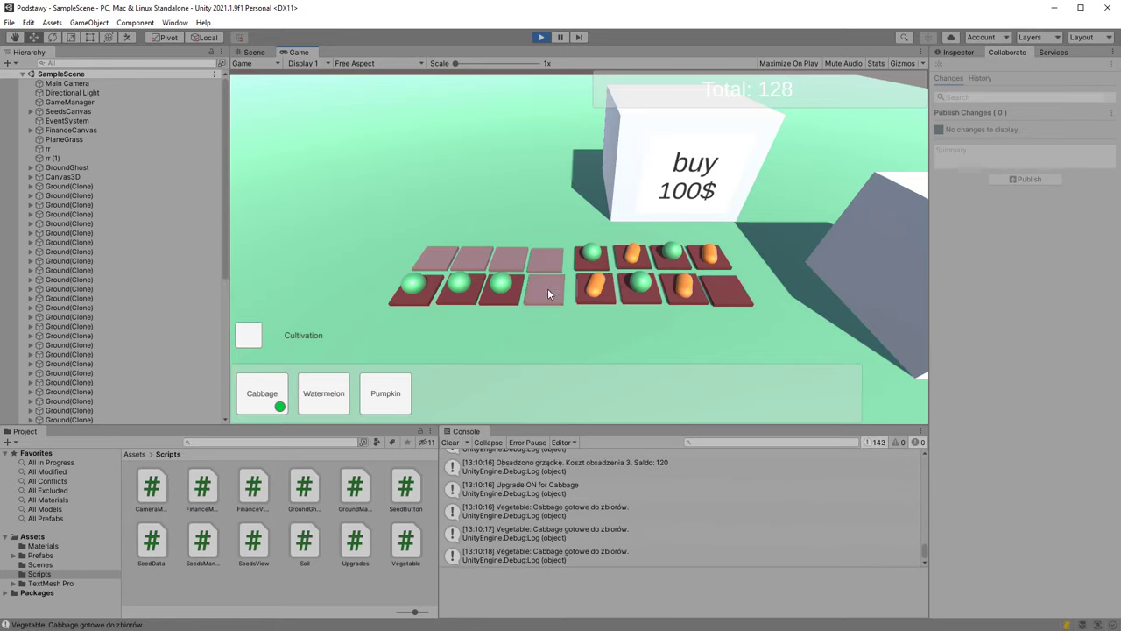
Harvest the left front-row crops and replant them alternately with watermelons and pumpkins
click(548, 288)
click(493, 295)
click(458, 297)
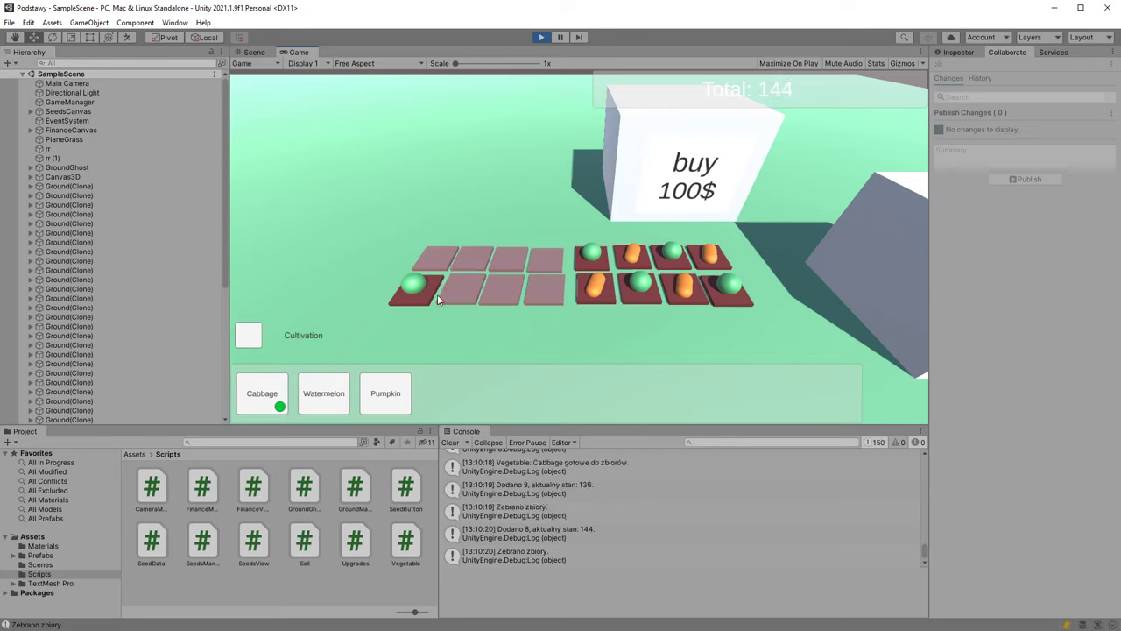
click(417, 287)
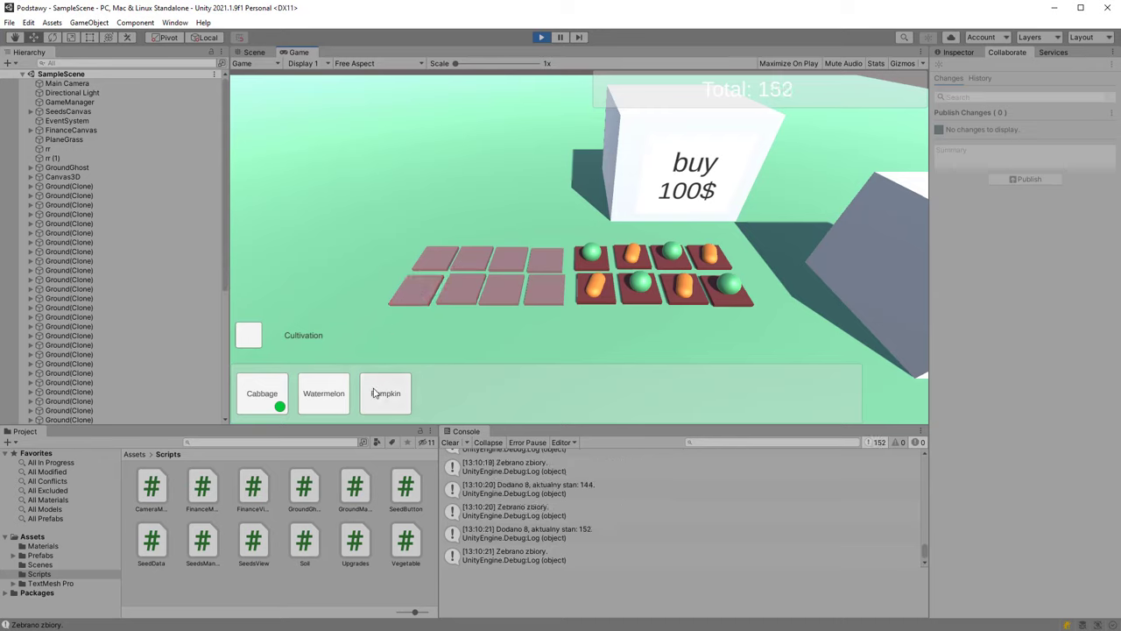
click(330, 405)
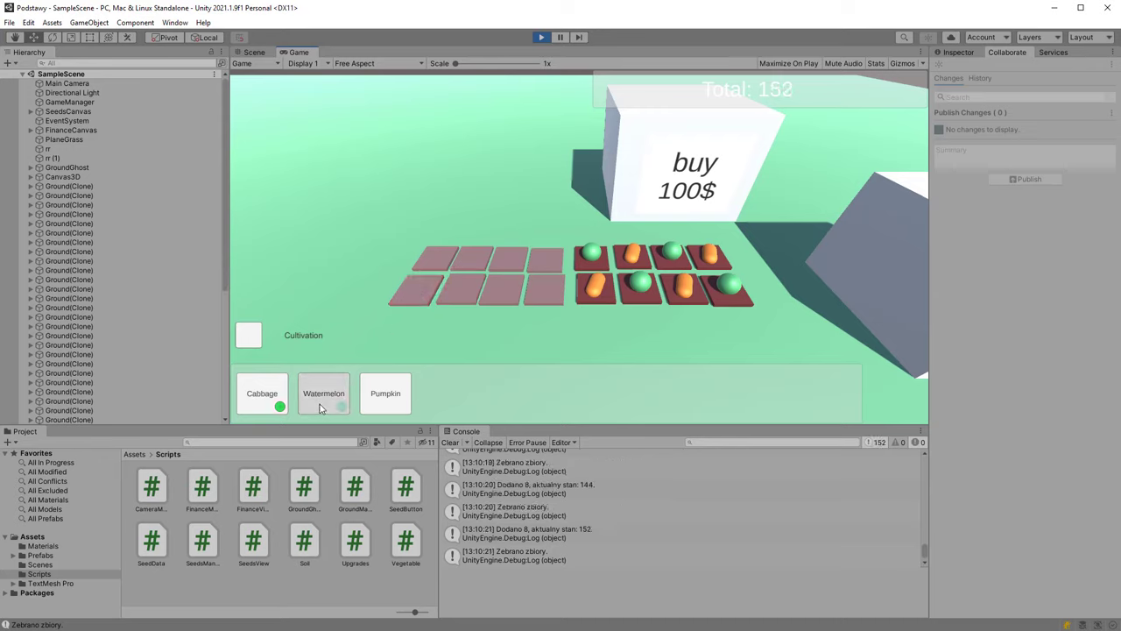
click(414, 288)
click(501, 291)
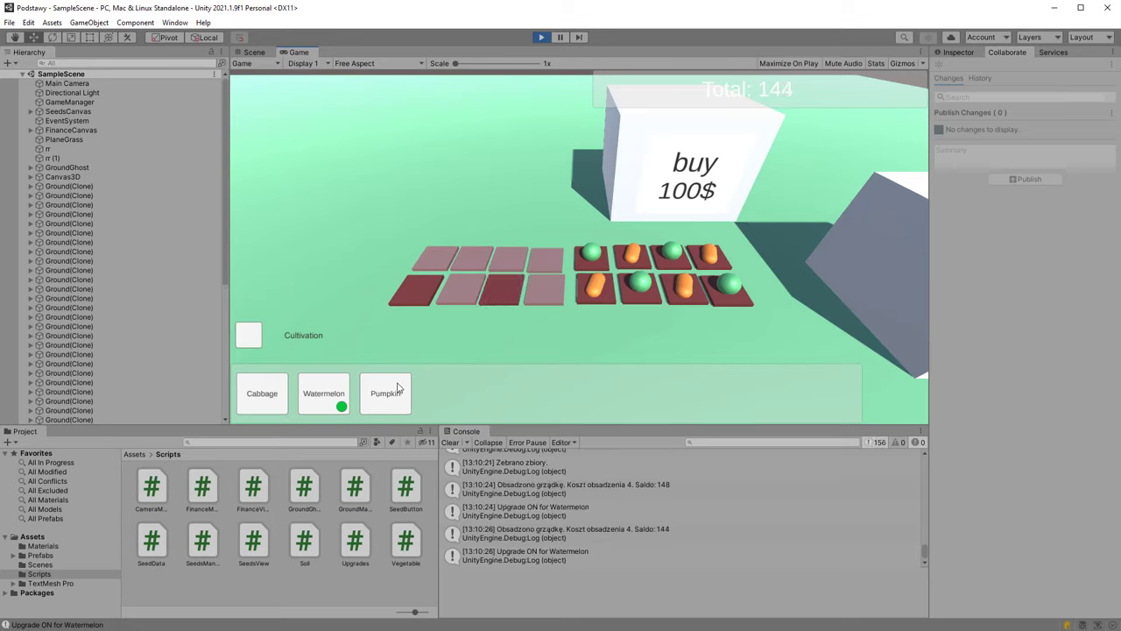
click(386, 401)
click(461, 285)
click(537, 285)
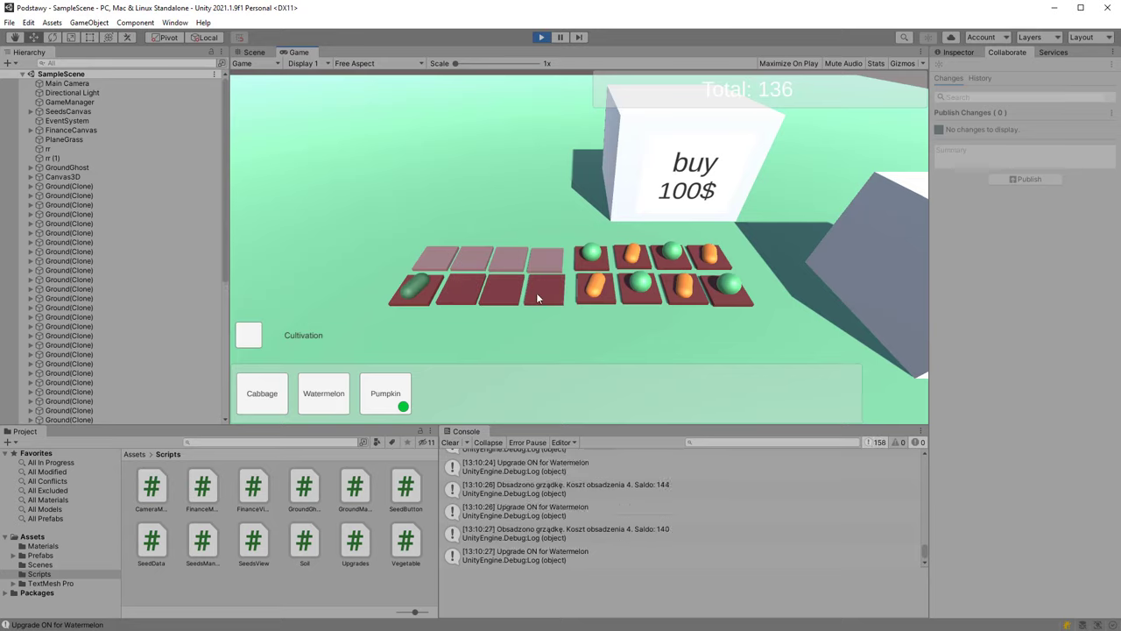
Plant cabbages and pumpkins on the left back row, then harvest three right back-row crops to reach 183
click(263, 396)
click(422, 267)
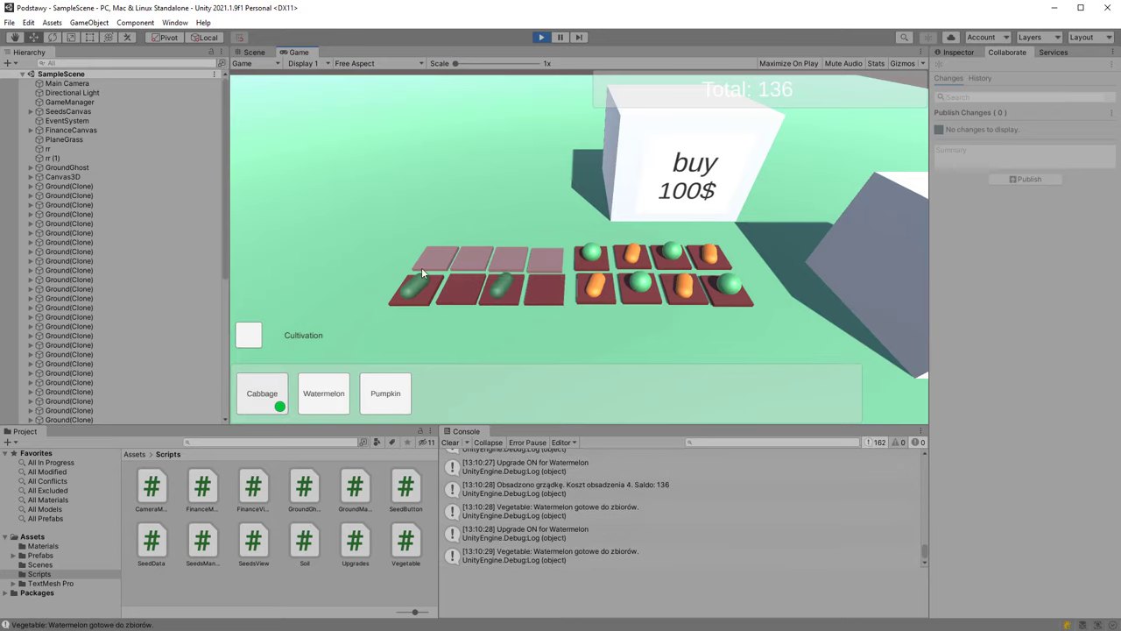
click(502, 269)
click(386, 399)
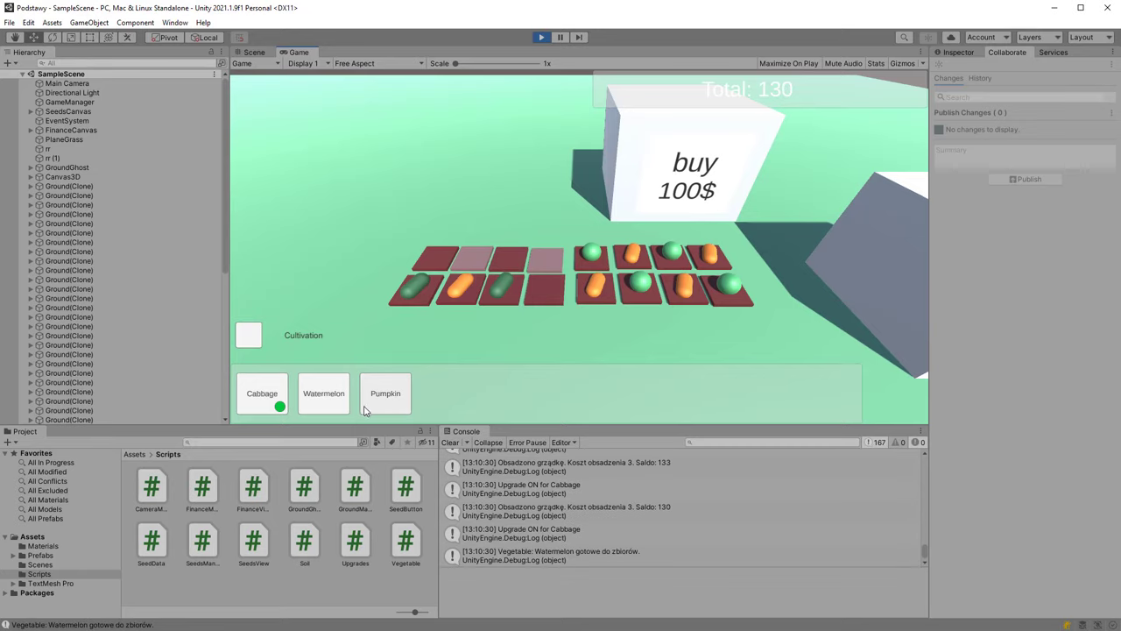
click(475, 260)
click(546, 260)
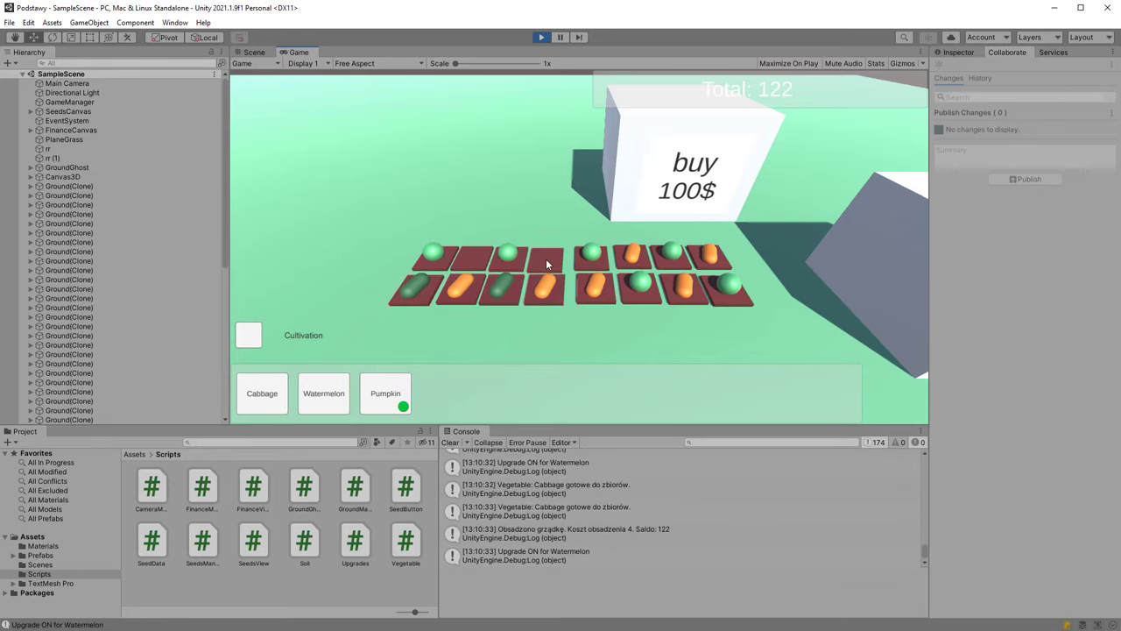
click(592, 260)
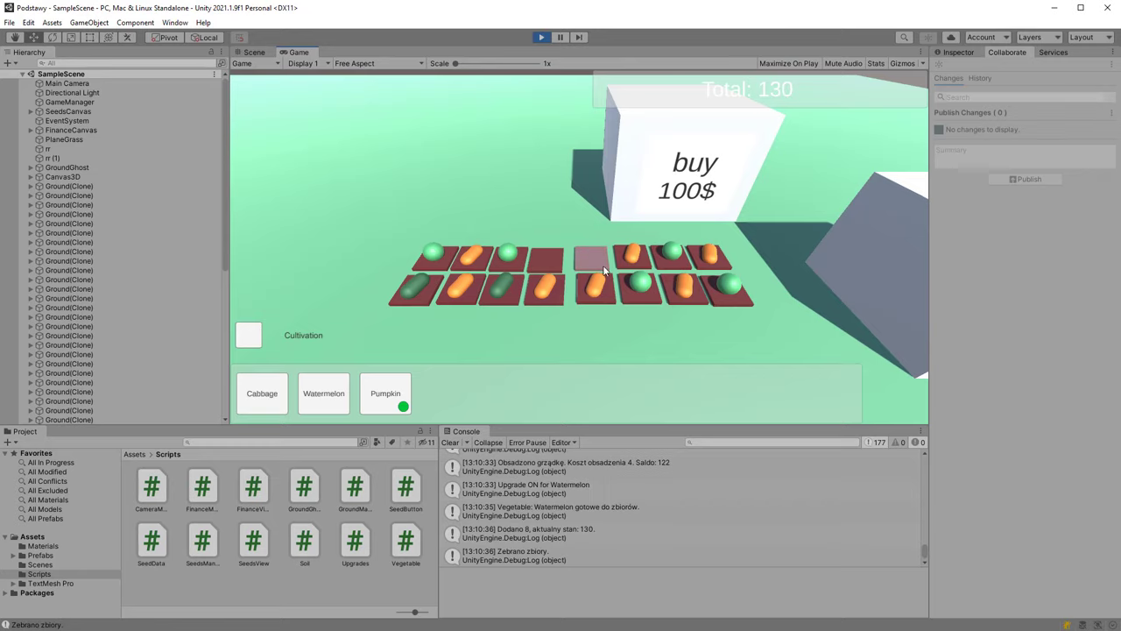
click(634, 261)
click(670, 253)
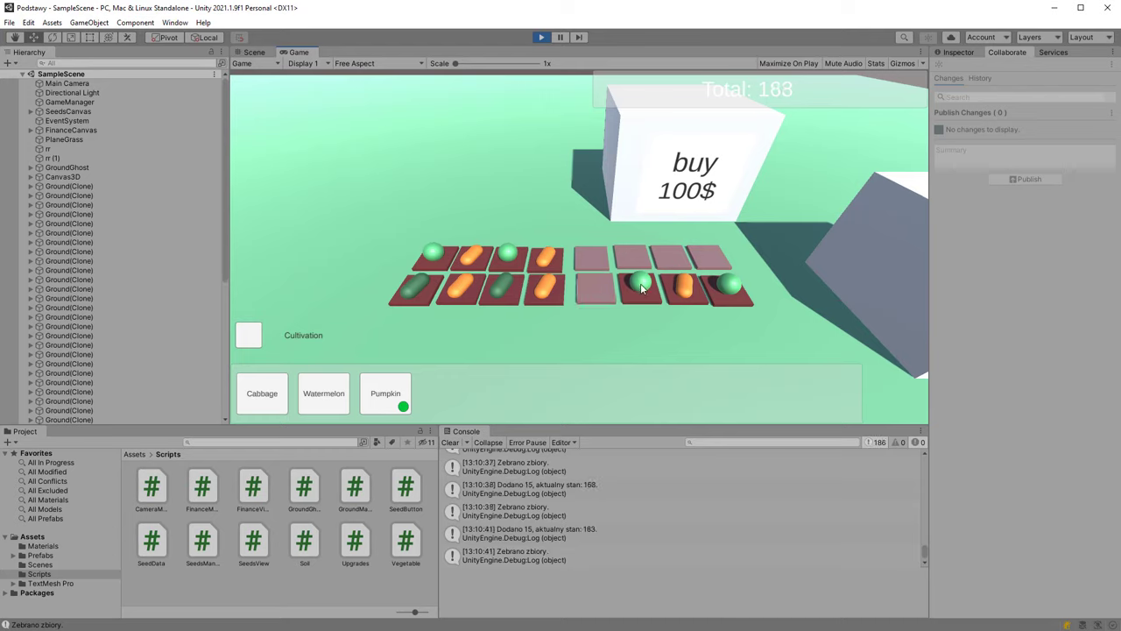
Harvest the remaining pumpkins and watermelons on both rows, lifting Total to 320
click(683, 288)
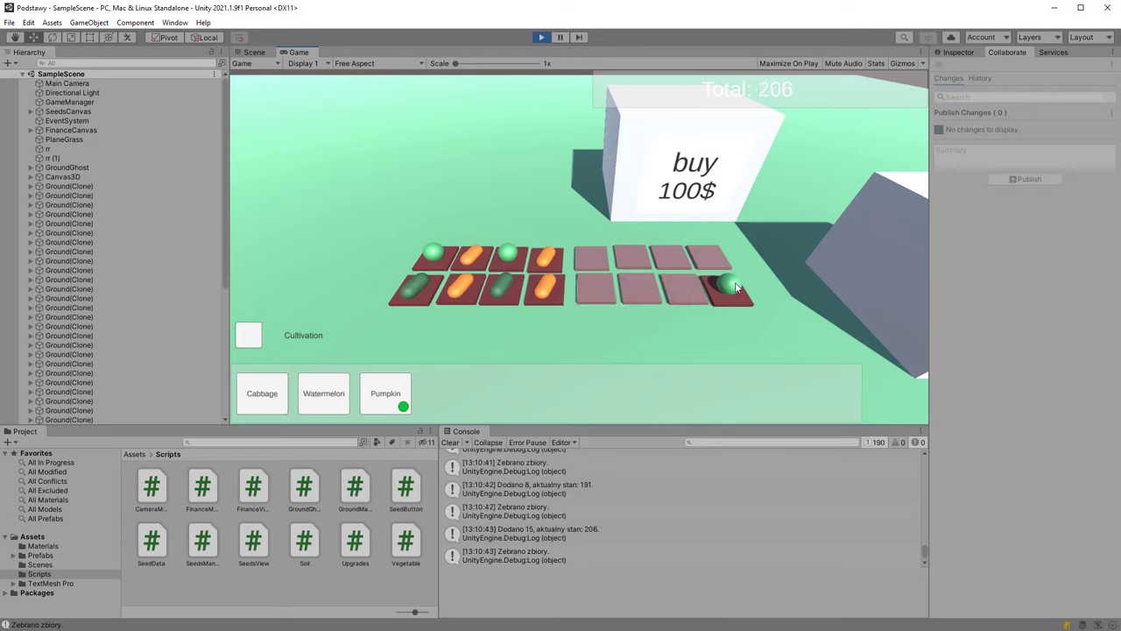
click(734, 289)
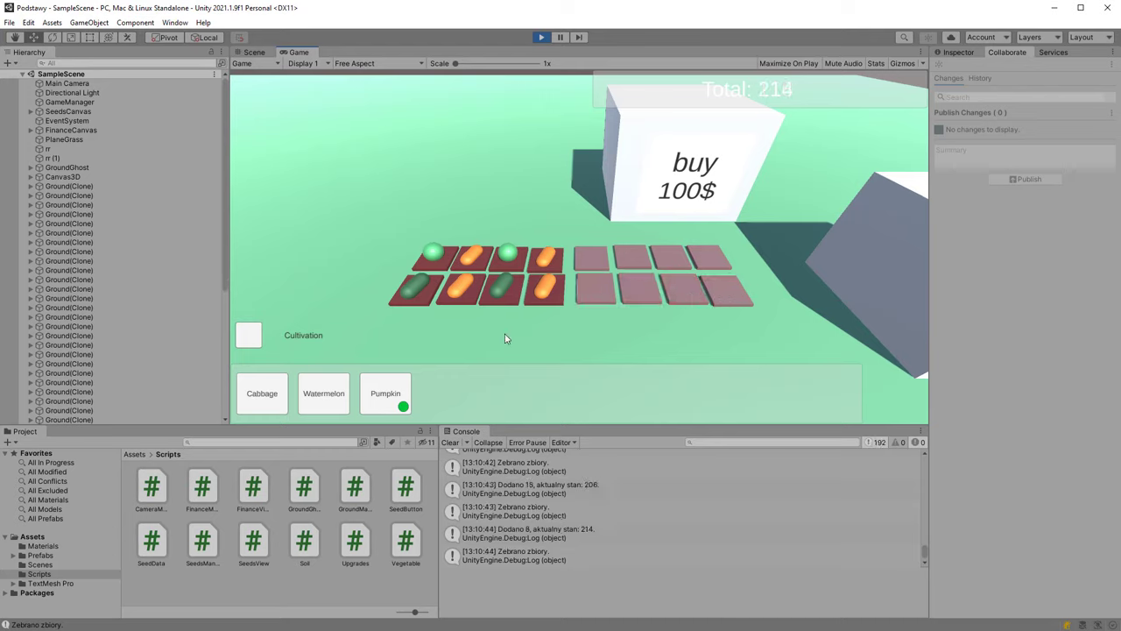
click(433, 255)
click(468, 259)
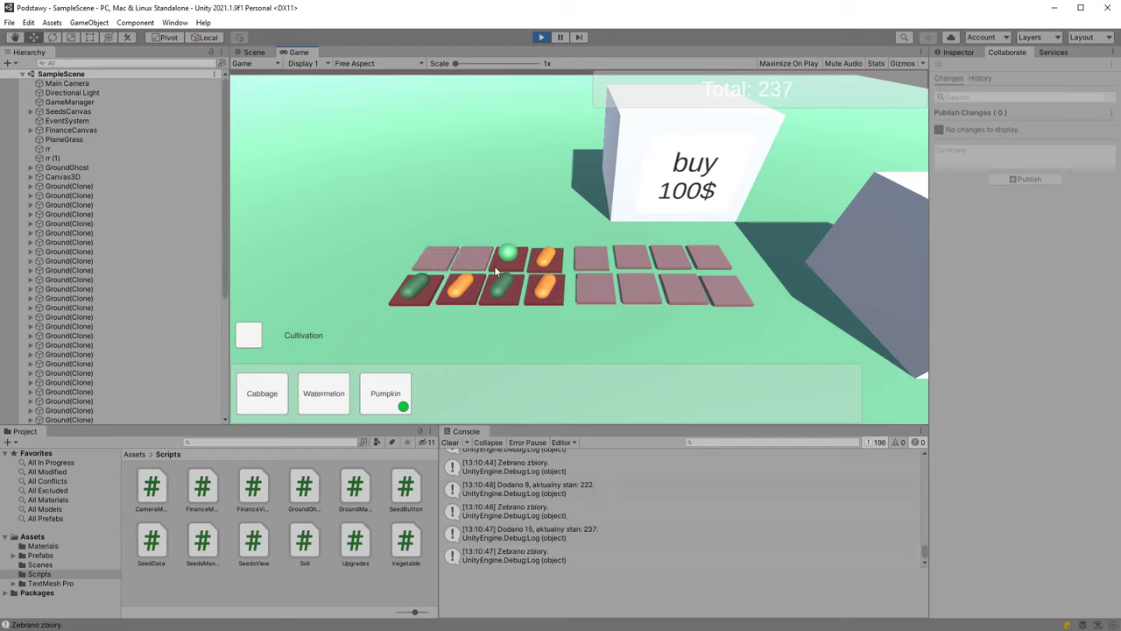
click(506, 256)
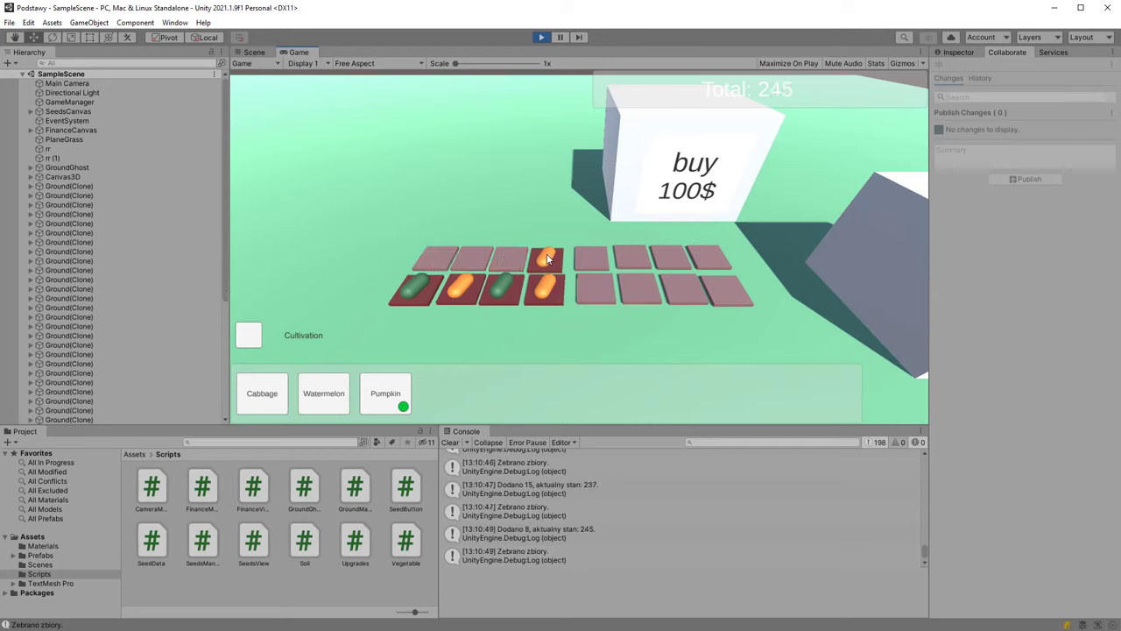
click(546, 257)
click(545, 293)
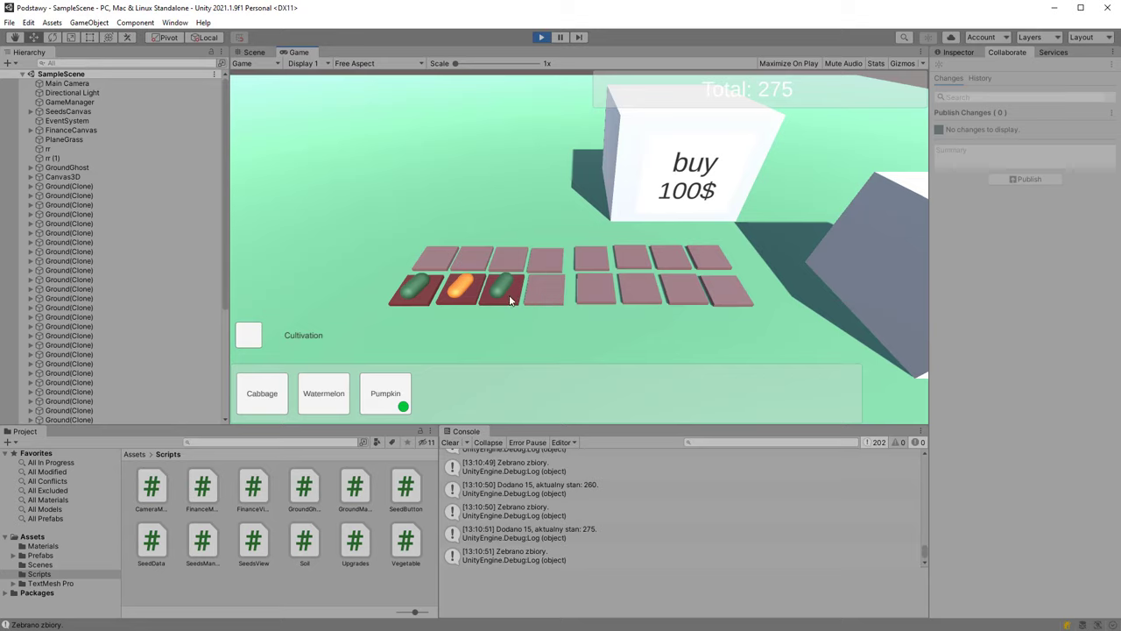
click(504, 286)
click(460, 291)
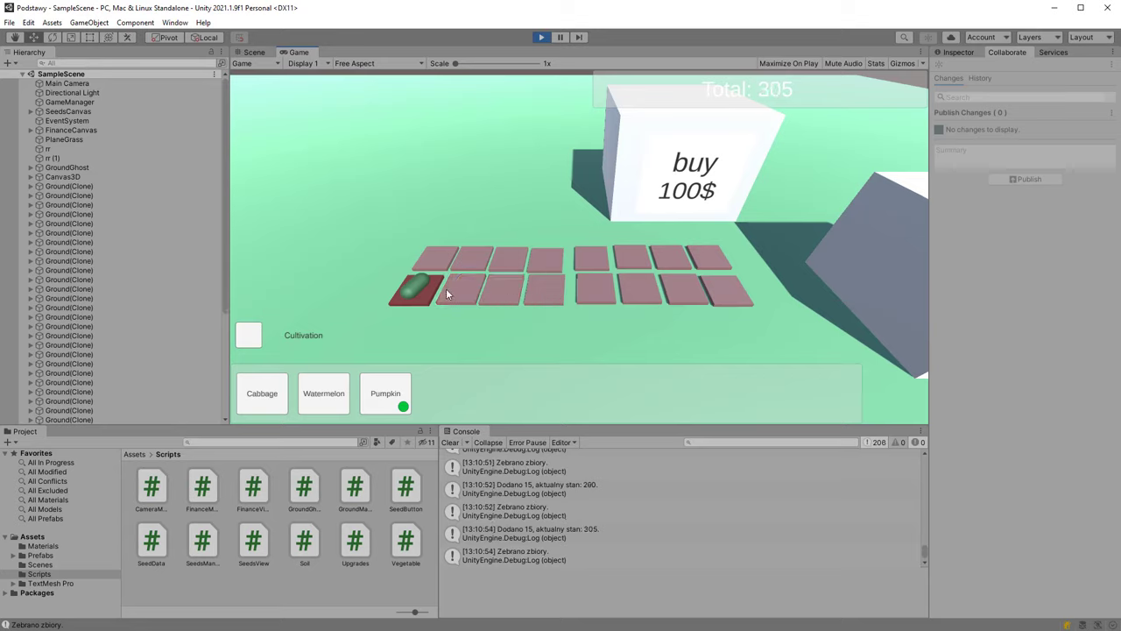
Turn on Cultivation and place new ground tiles to extend the field to four rows
click(249, 335)
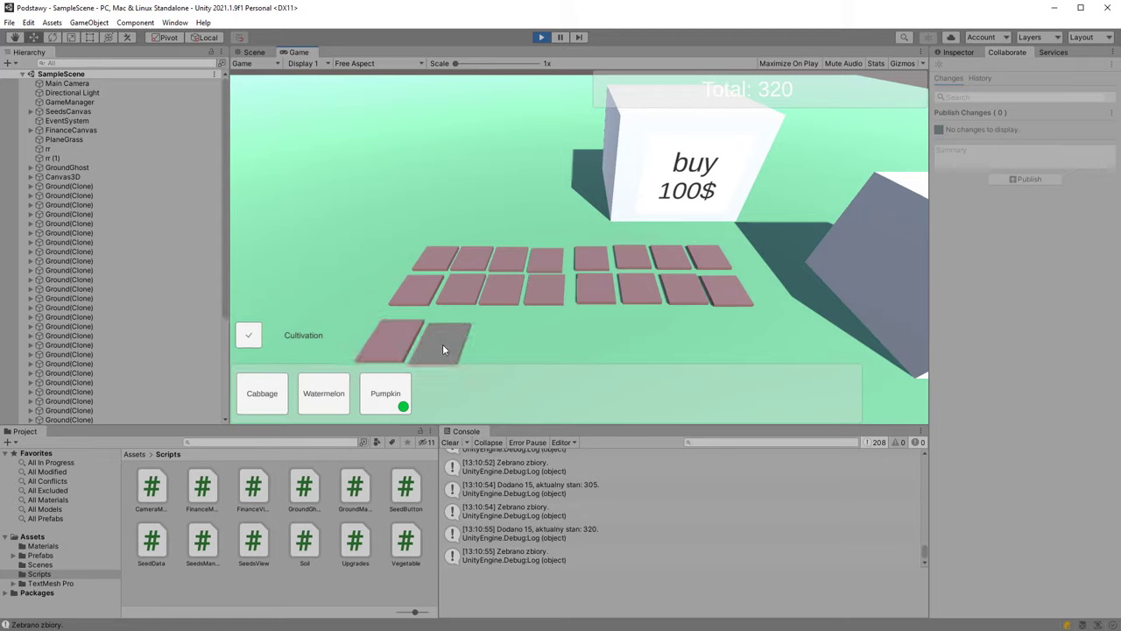
click(444, 345)
click(543, 347)
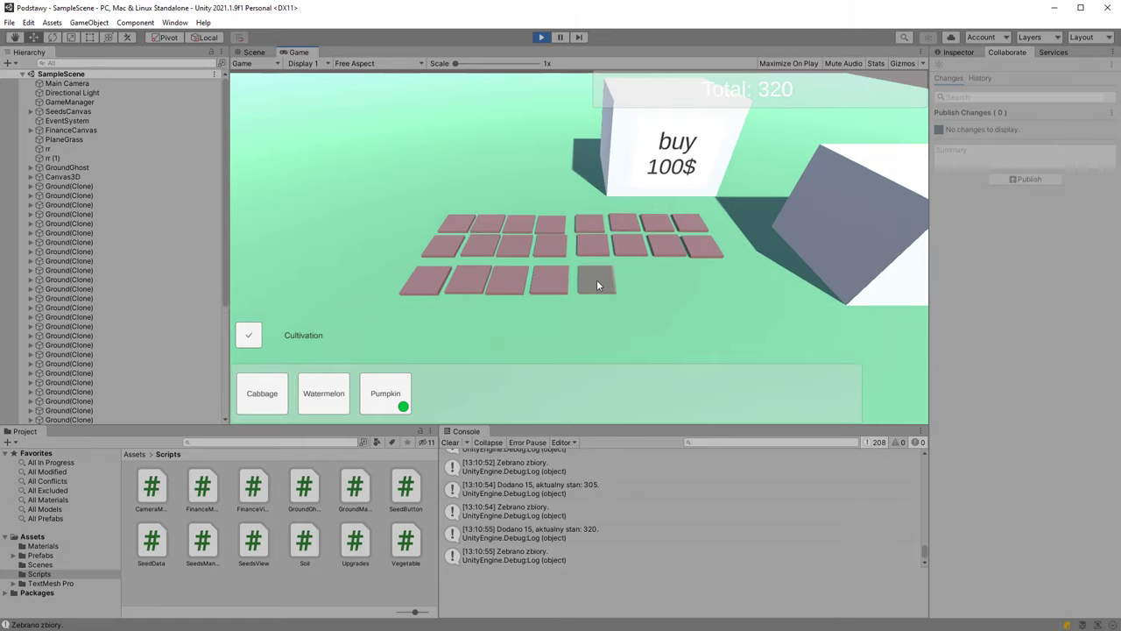
click(596, 283)
click(677, 282)
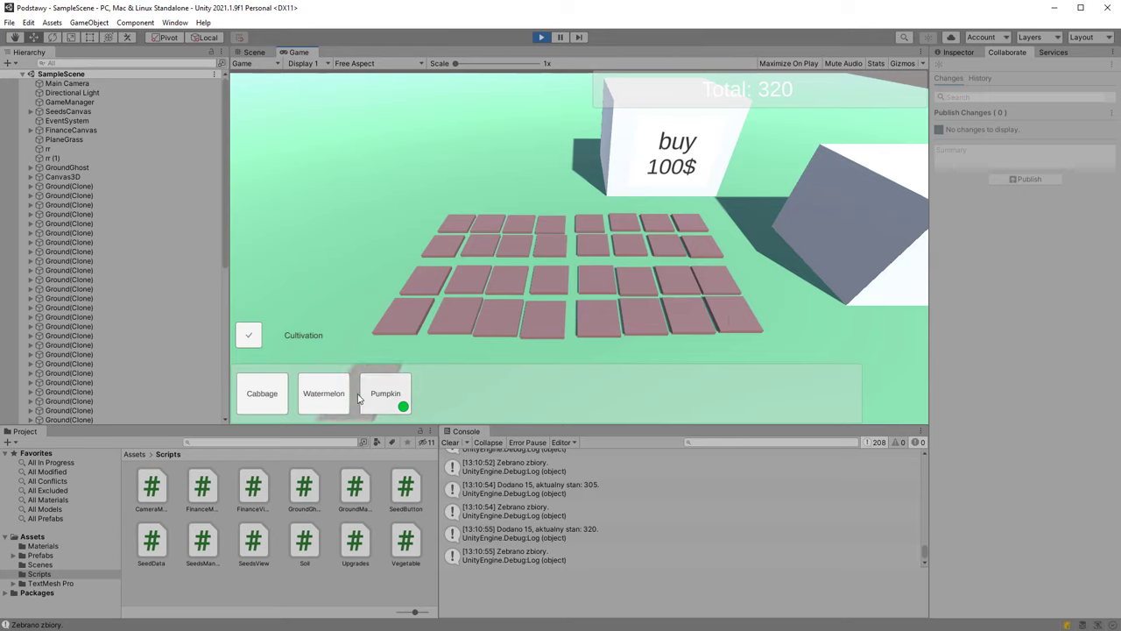
Plant watermelons on the three left-column plots, bringing Total to 308
click(324, 396)
click(465, 230)
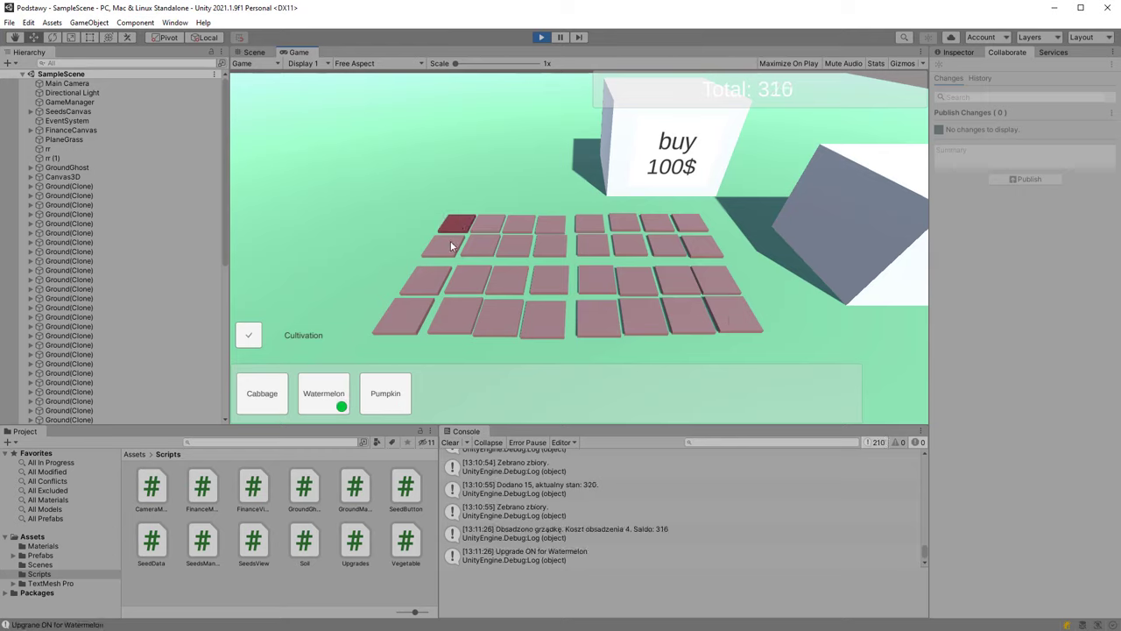
click(447, 245)
click(429, 278)
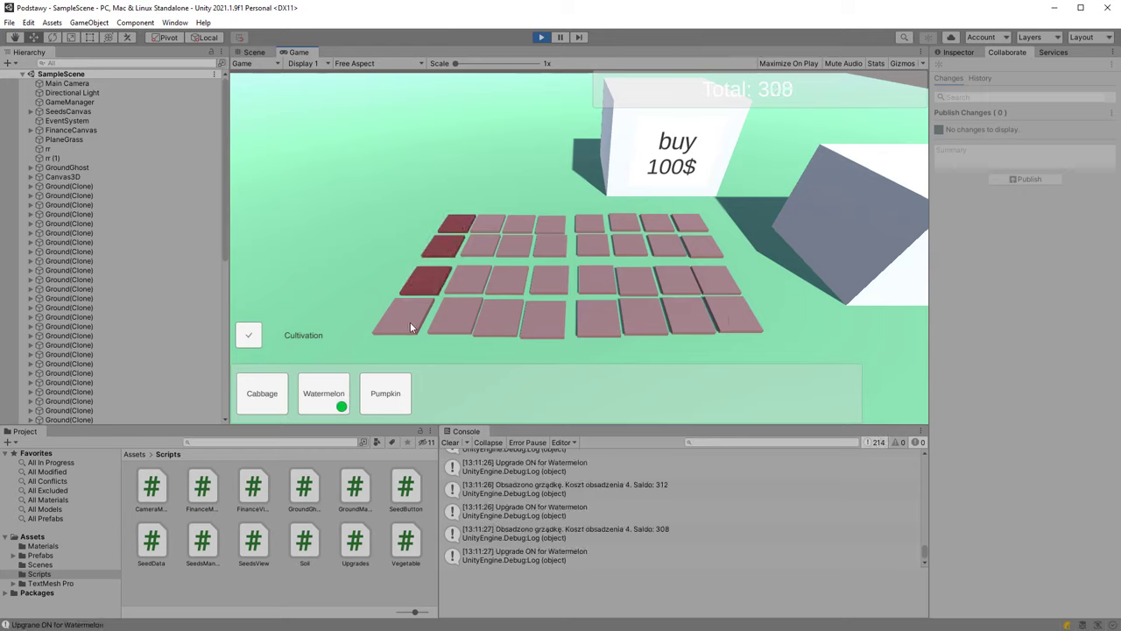